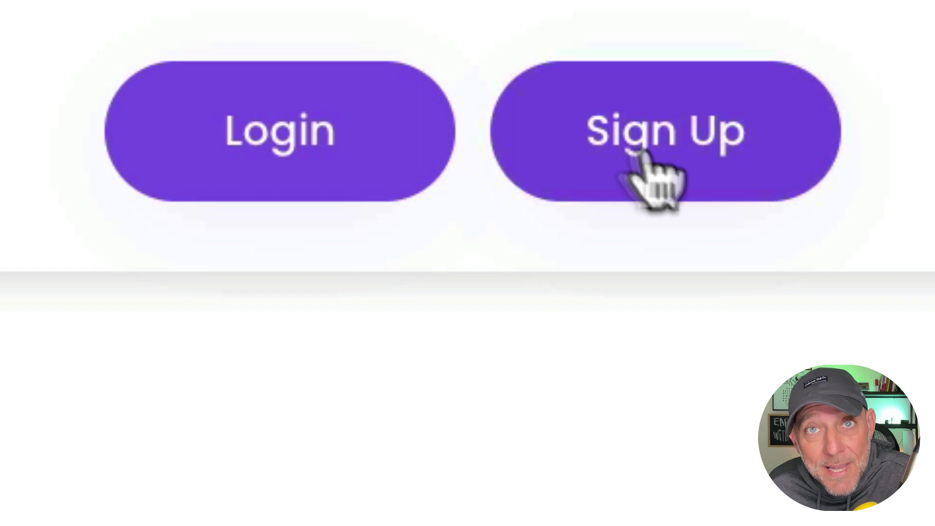
# - Register a new Prompt ROI account with first name, last name, e-mail address and password
pyautogui.click(613, 176)
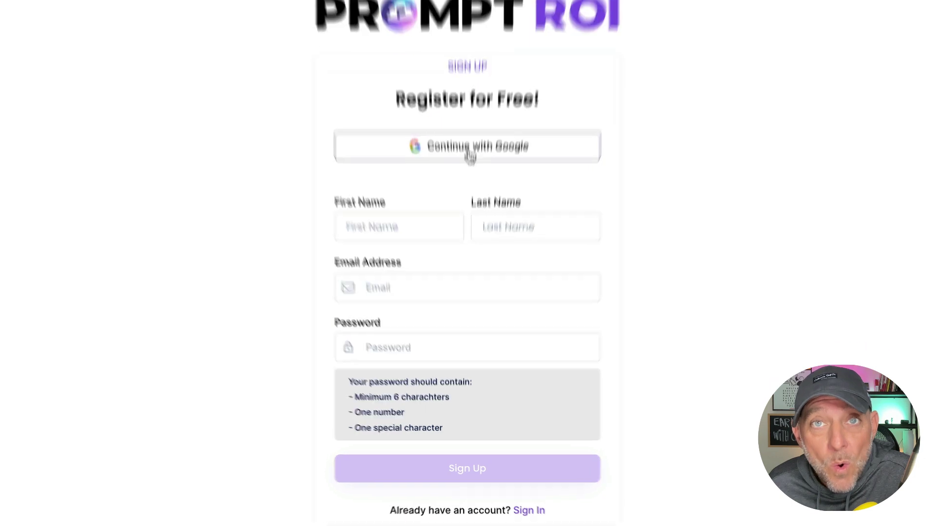
pyautogui.click(378, 241)
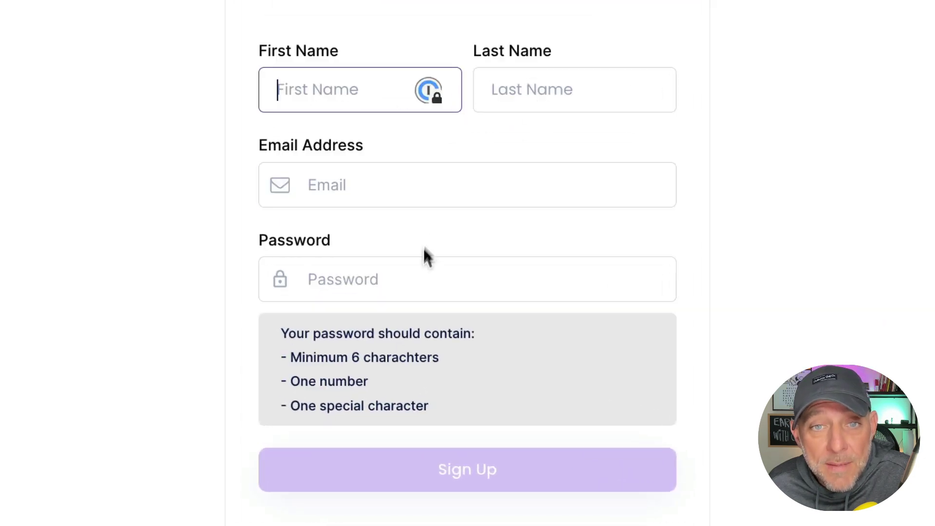
pyautogui.click(394, 275)
pyautogui.click(343, 94)
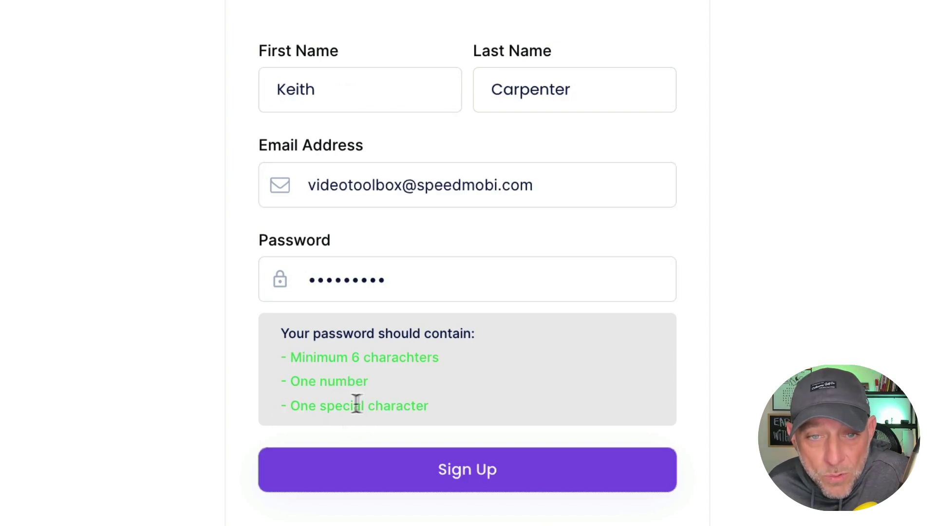
pyautogui.click(463, 468)
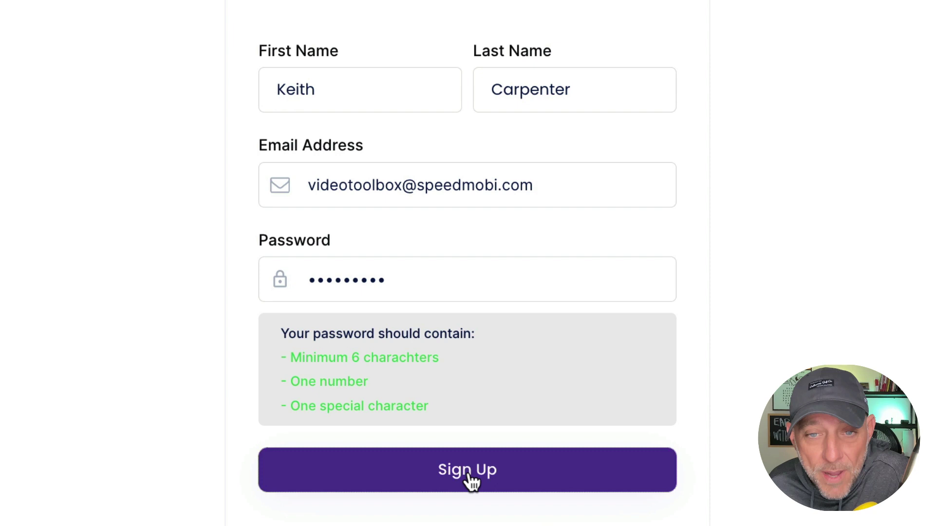
# - Paste the emailed 6-digit verification code and verify the account
pyautogui.scroll(2, 418, 171)
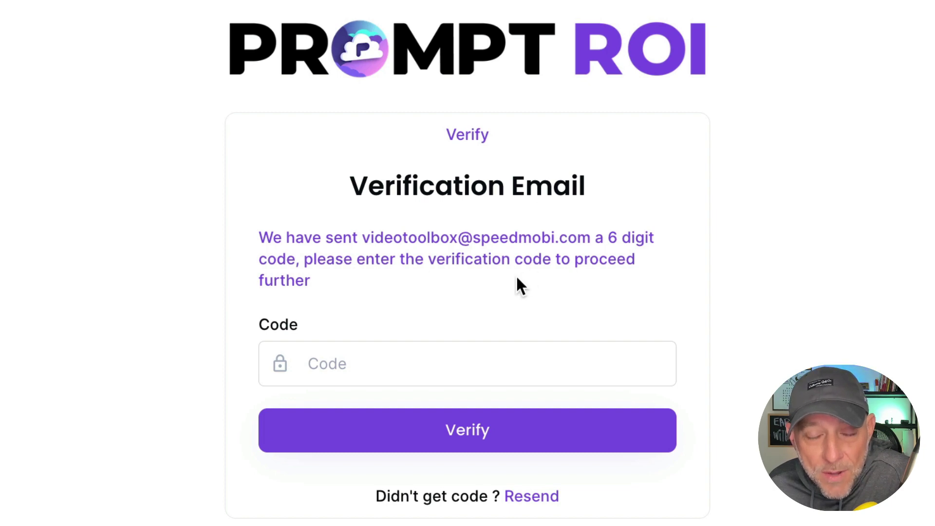
pyautogui.click(312, 366)
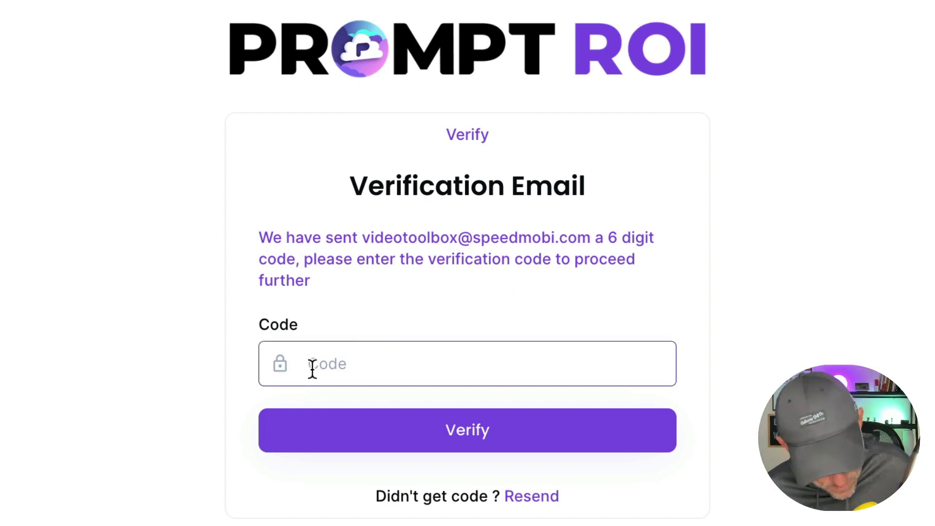
pyautogui.click(435, 442)
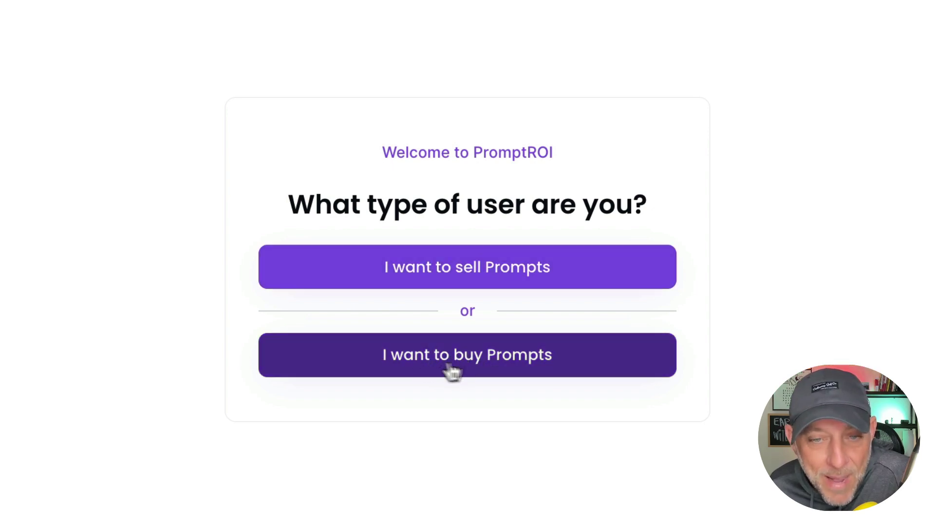
# - Choose to sell prompts, pick the fifth avatar, and enter 'About me.' as the About text
pyautogui.click(466, 277)
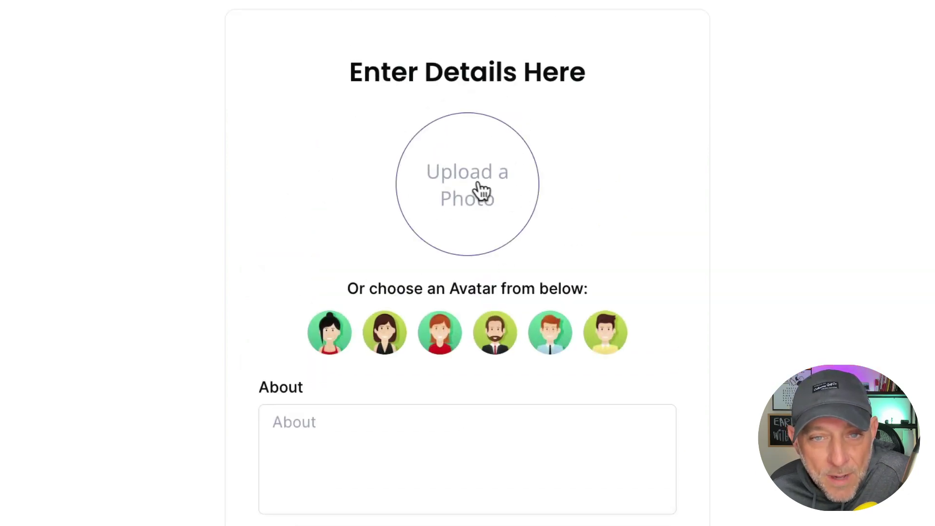
pyautogui.click(549, 342)
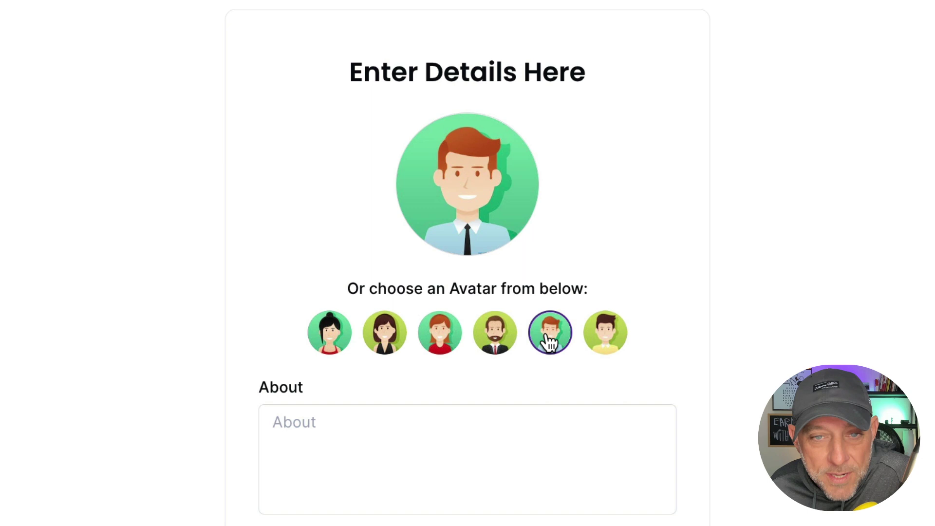
pyautogui.click(383, 441)
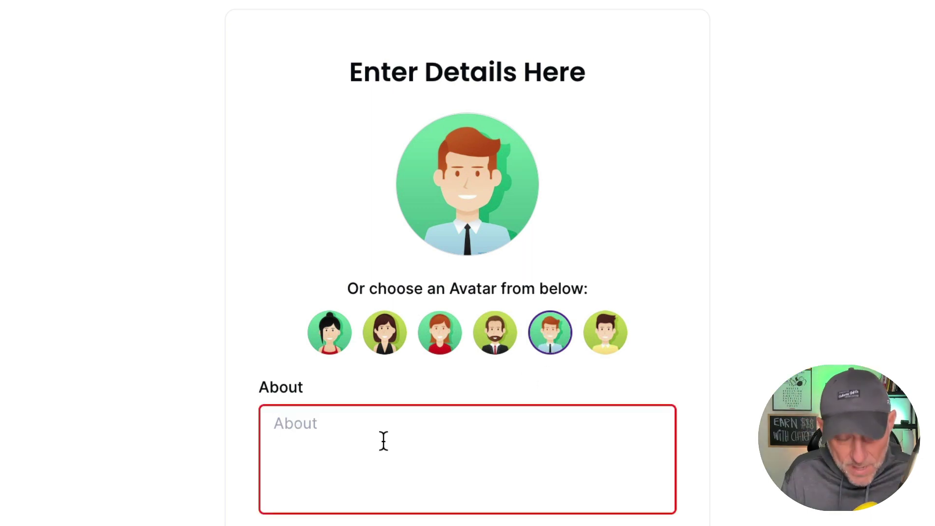
pyautogui.write('About me.')
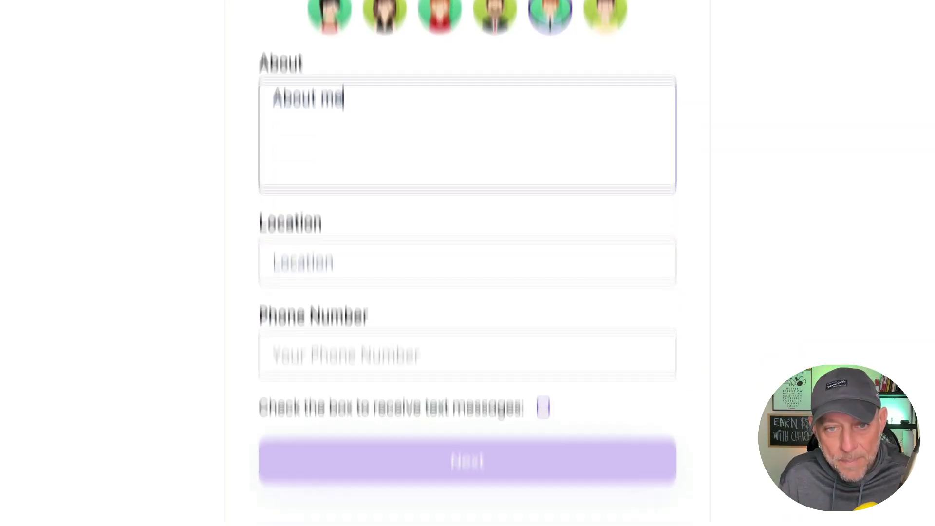
# - Enter location Boston, MA, USA and a phone number, opt in to text messages, and save
pyautogui.click(342, 203)
pyautogui.write('Boston, MA, USA')
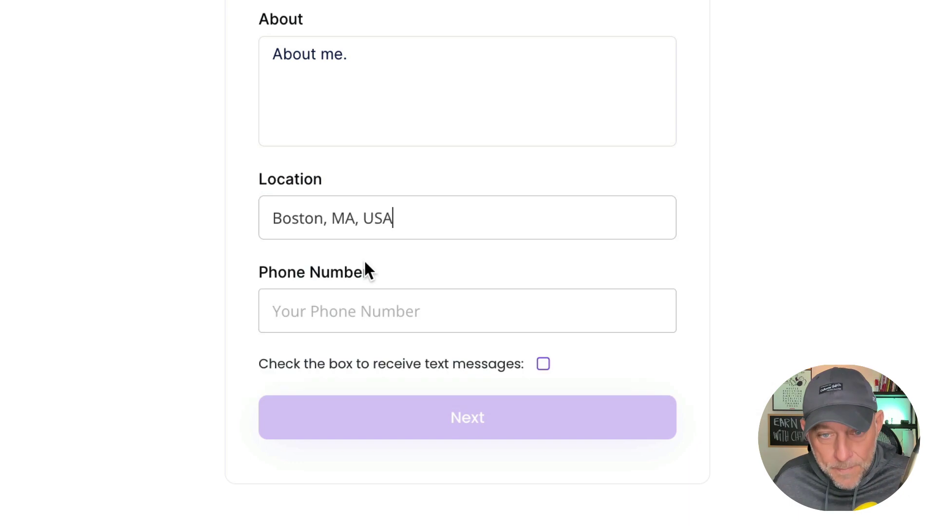
pyautogui.click(338, 305)
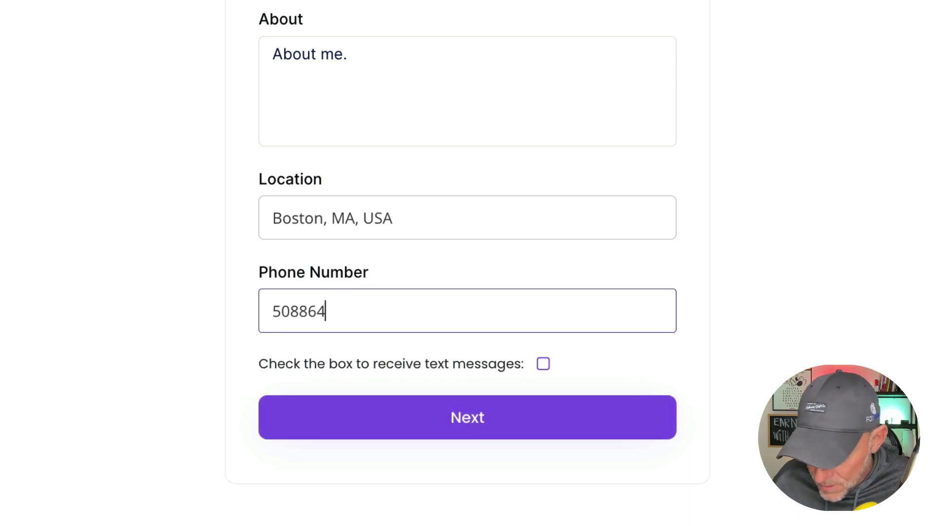
pyautogui.click(544, 364)
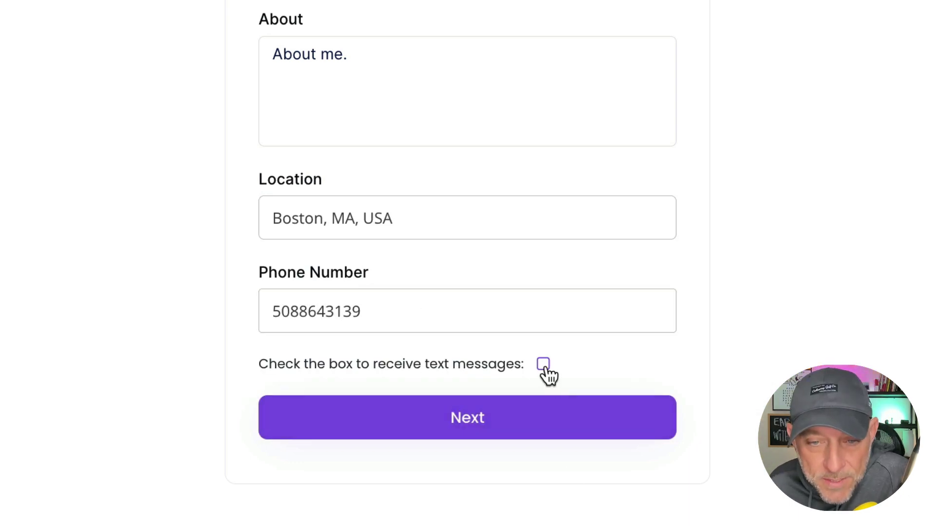
pyautogui.click(485, 419)
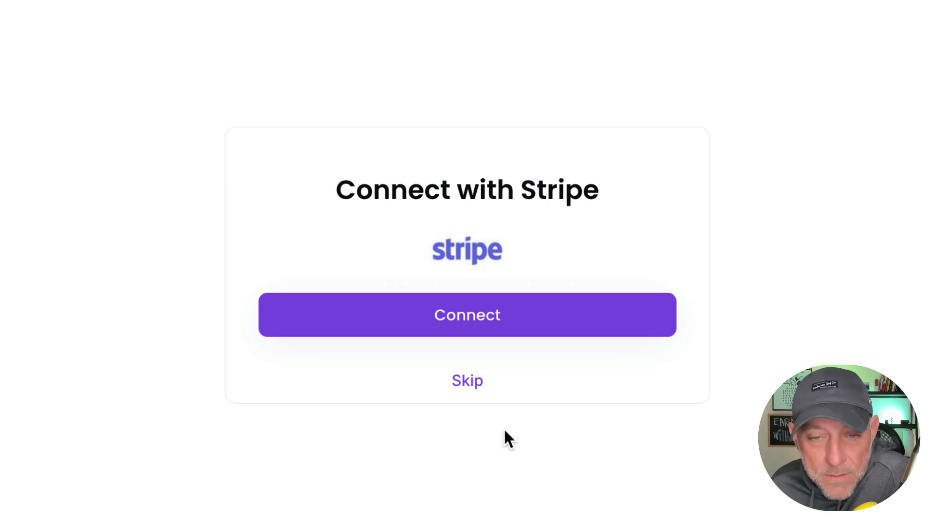
# - Connect the promptspot.ai Stripe account to PromptROI
pyautogui.click(477, 326)
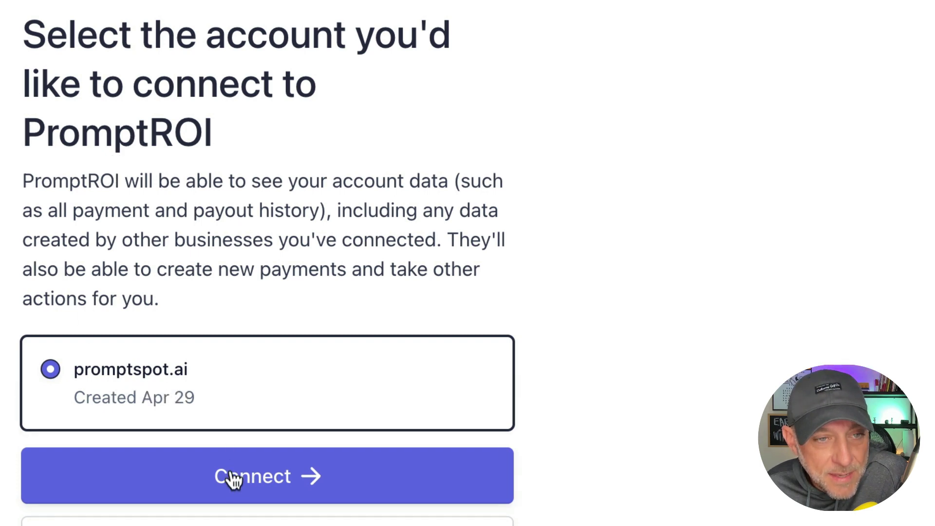
pyautogui.click(267, 467)
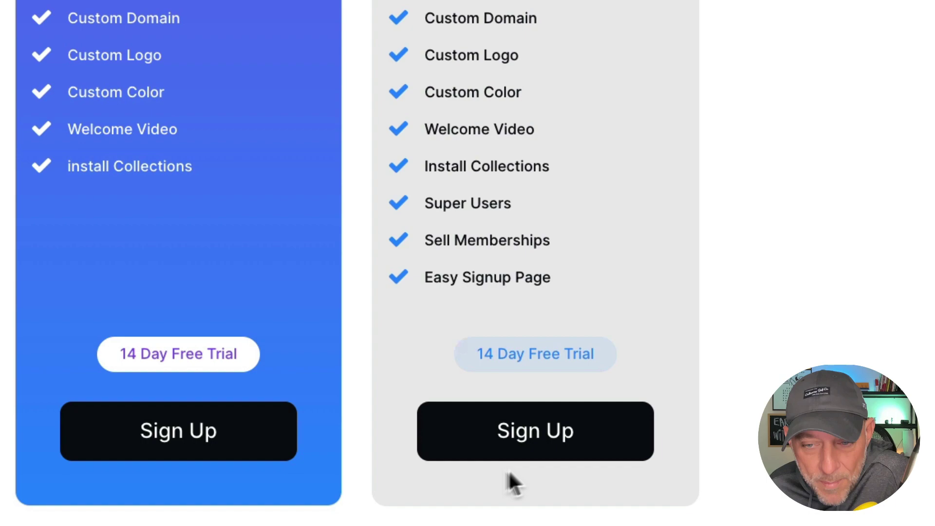
# - Subscribe to the $99 Super Users plan and dismiss the confirmation alert
pyautogui.click(534, 433)
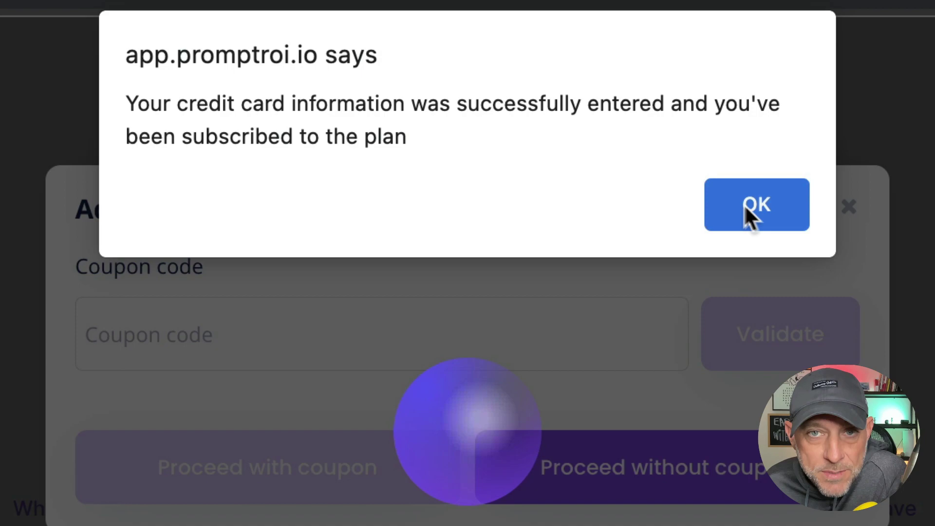
pyautogui.click(760, 207)
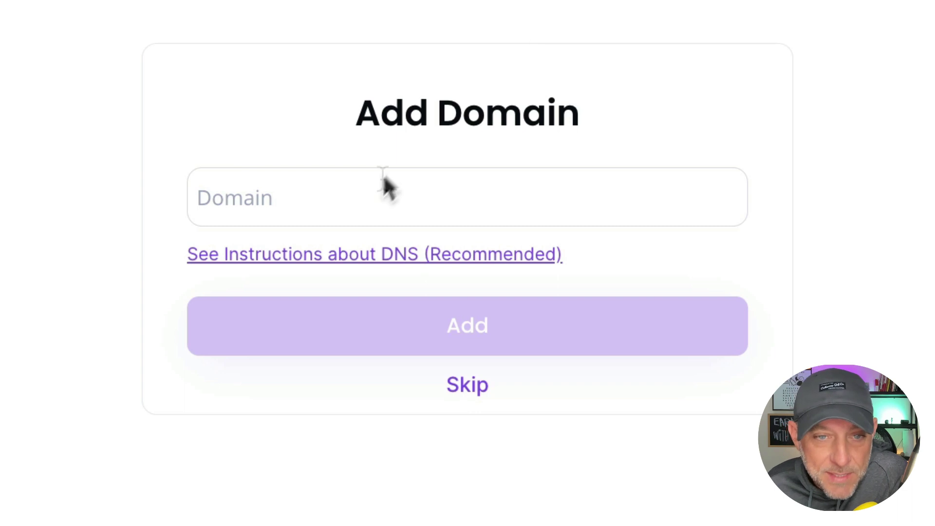
pyautogui.click(371, 190)
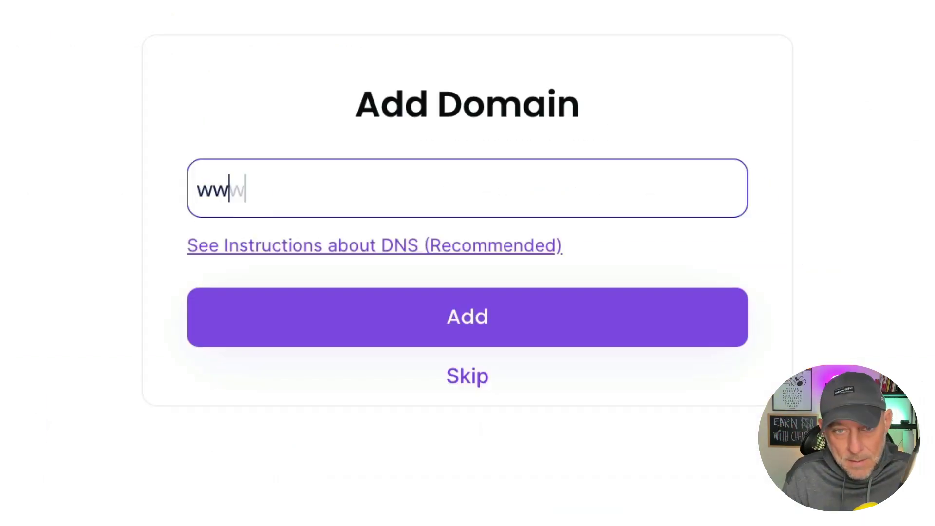
pyautogui.write('.')
pyautogui.write('videotoolbox.ai')
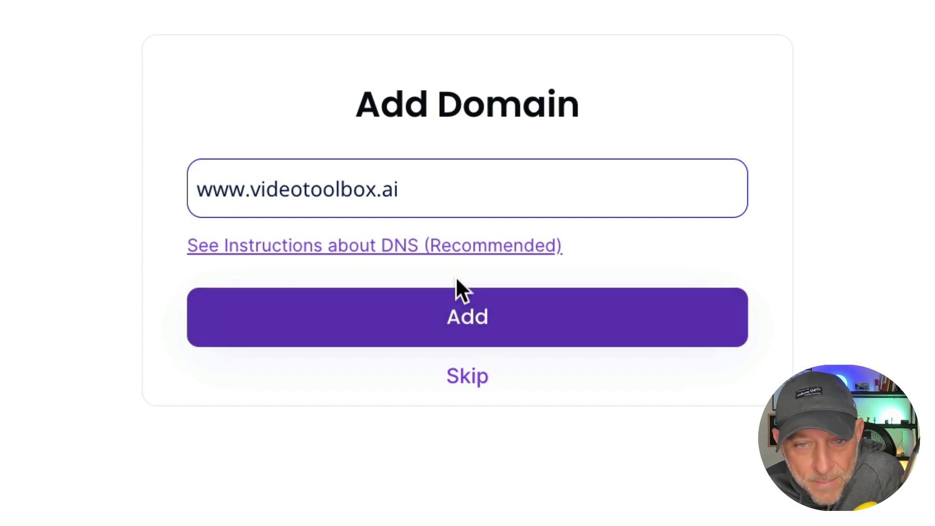
pyautogui.click(455, 247)
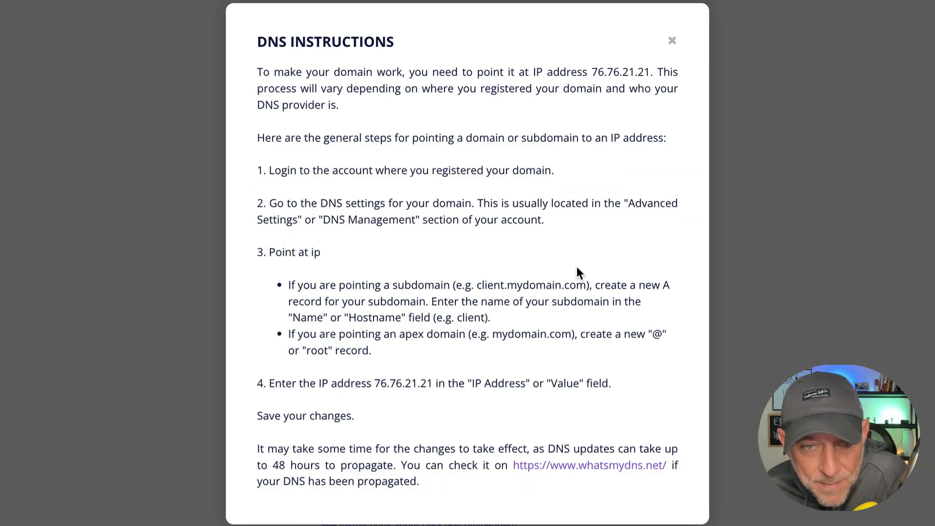
pyautogui.moveTo(596, 74); pyautogui.dragTo(649, 73)
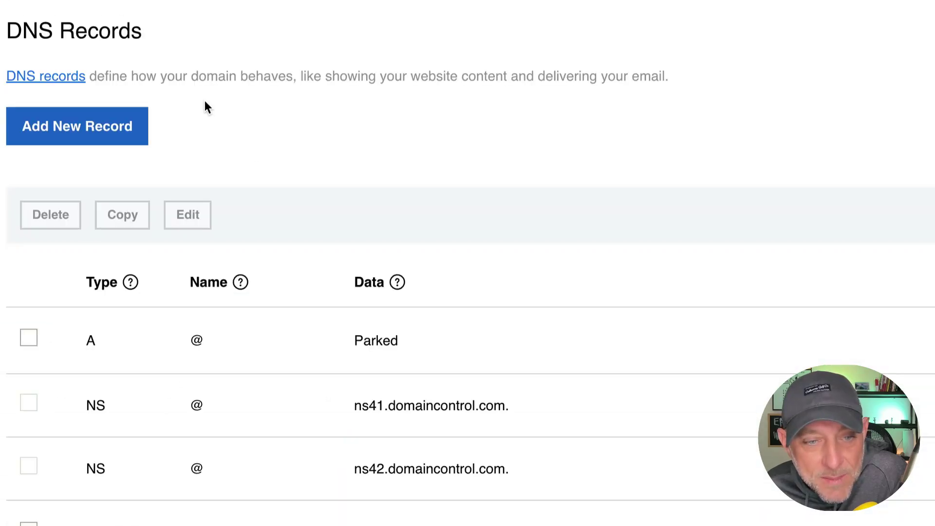
# - Change the GoDaddy @ A record value from Parked to 76.76.21.21 and save
pyautogui.scroll(-5, 188, 246)
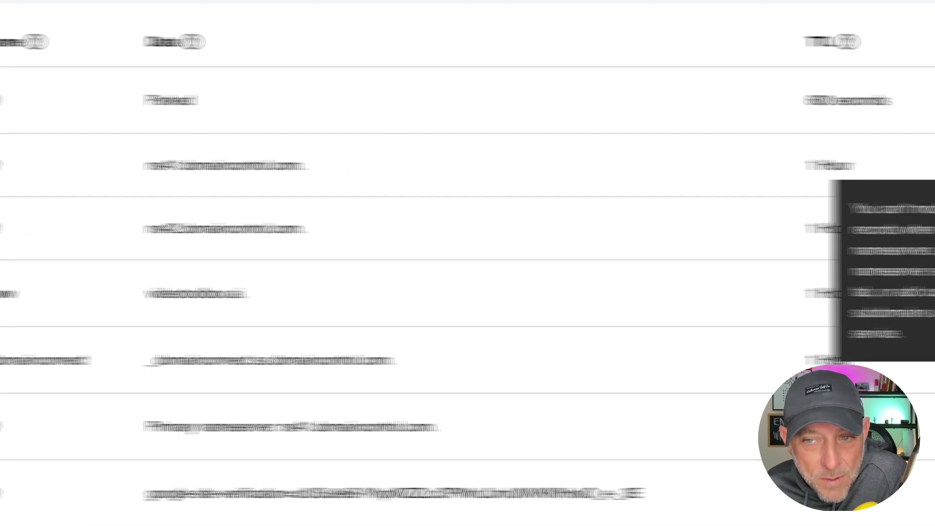
pyautogui.click(837, 103)
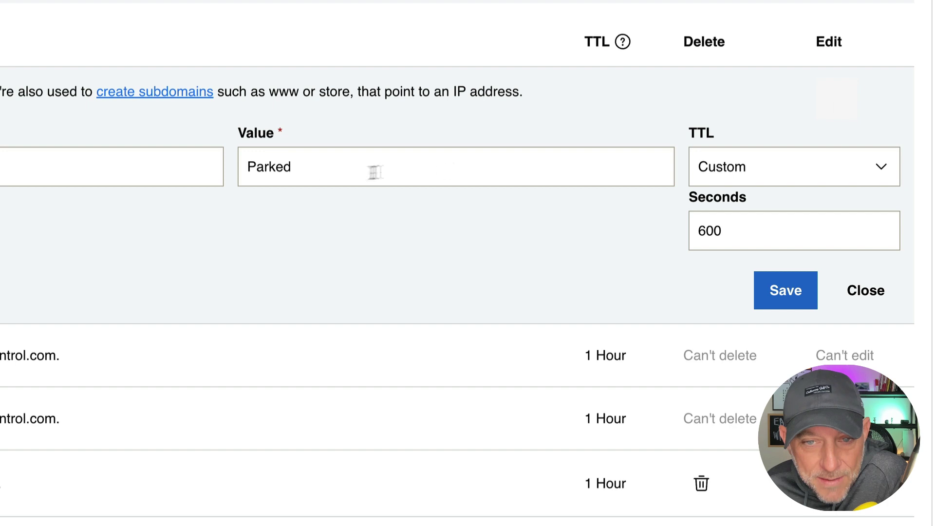
pyautogui.doubleClick(300, 171)
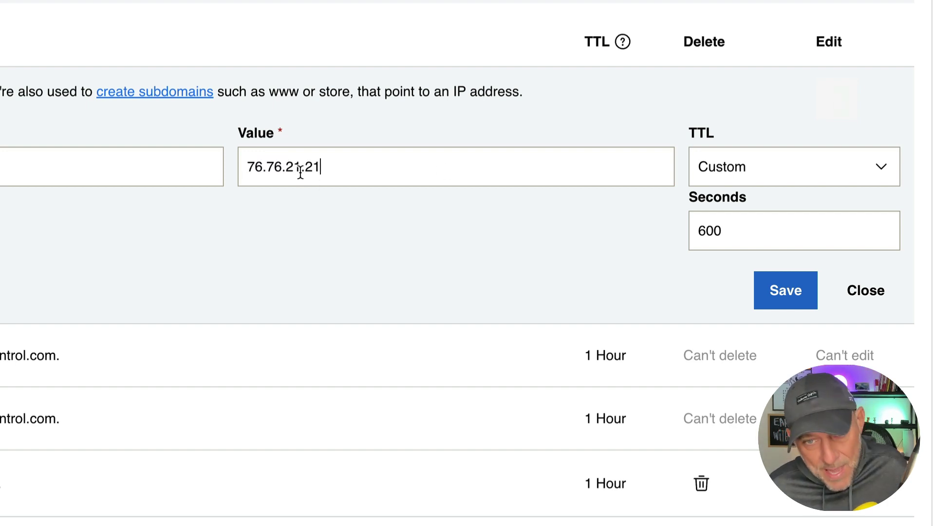
pyautogui.click(787, 291)
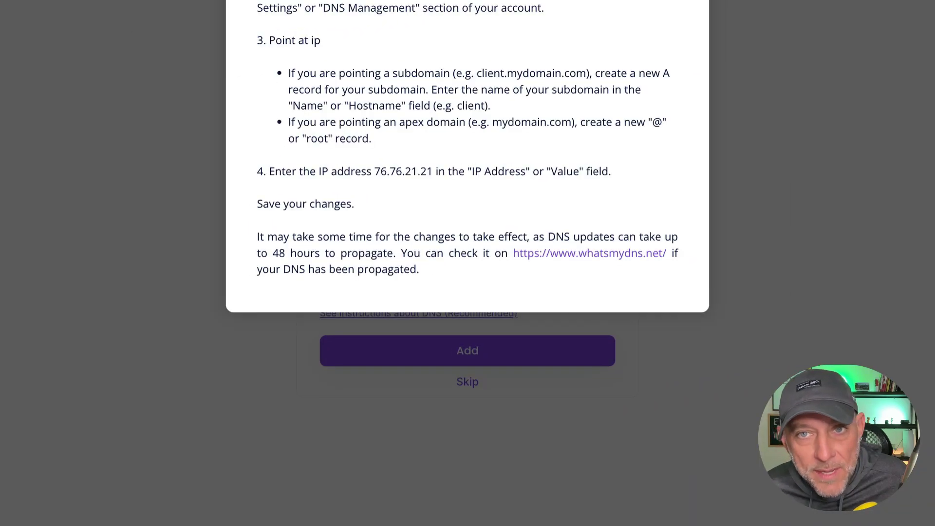
pyautogui.press('Escape')
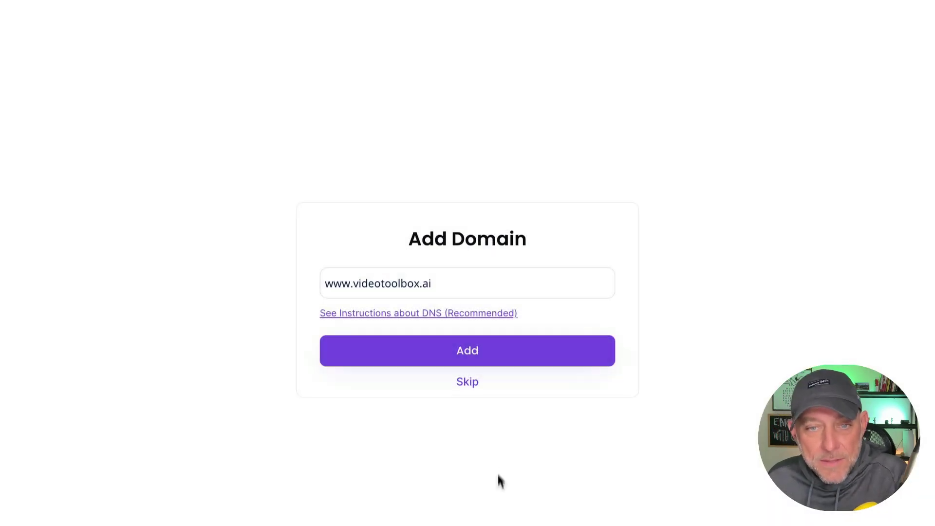
pyautogui.click(468, 363)
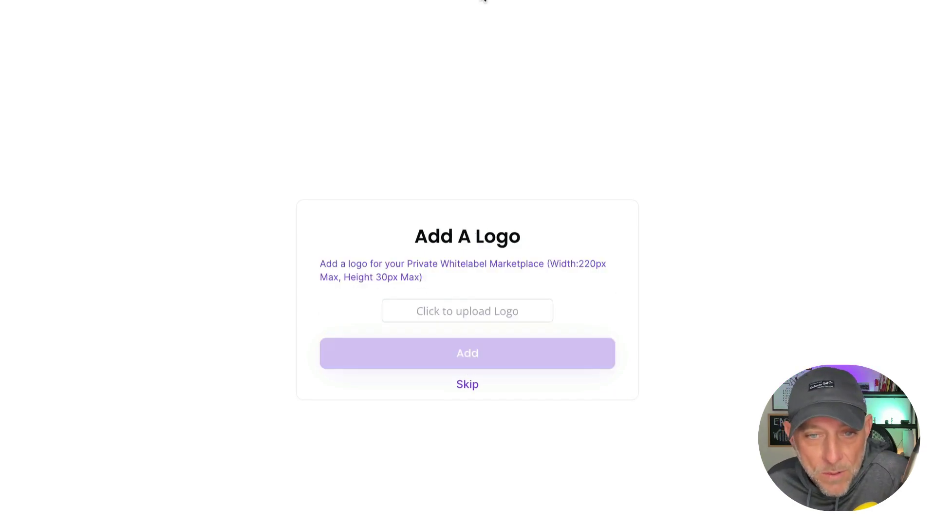
pyautogui.click(470, 318)
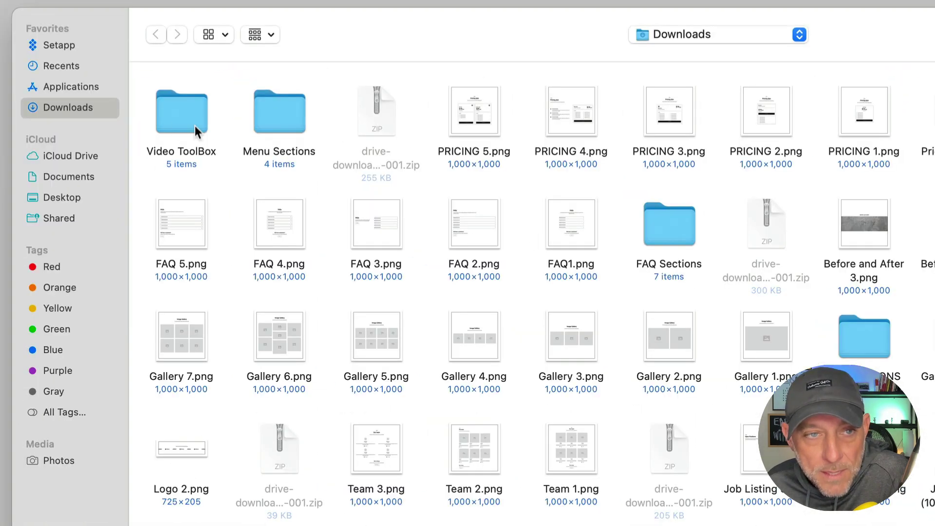
pyautogui.doubleClick(196, 128)
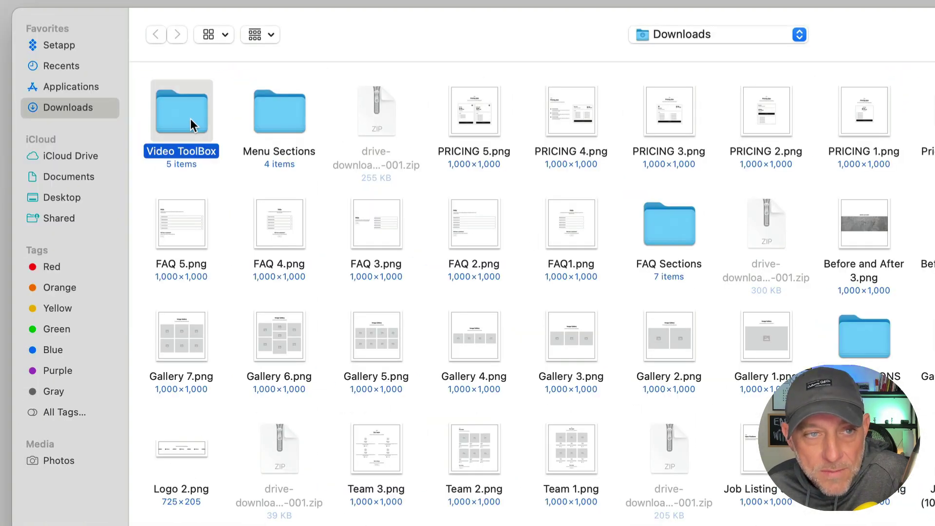
pyautogui.click(179, 112)
pyautogui.doubleClick(179, 112)
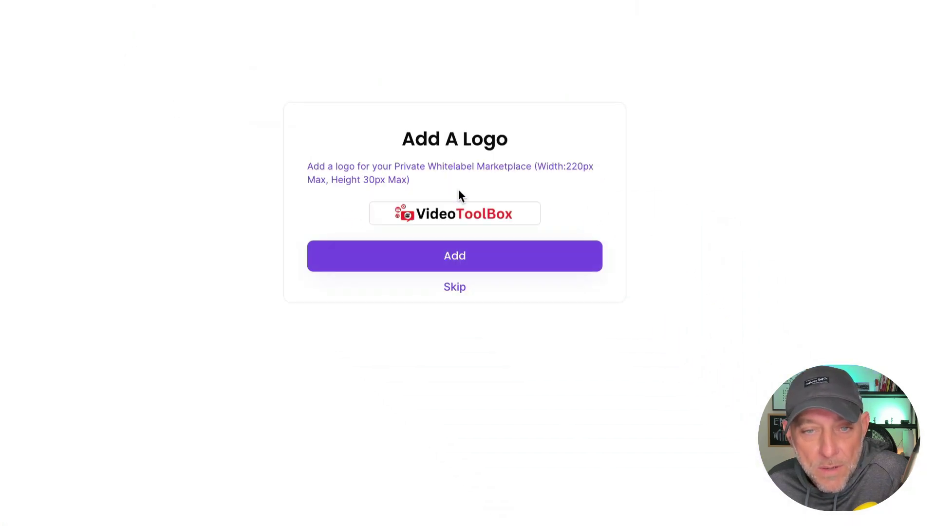
pyautogui.click(456, 256)
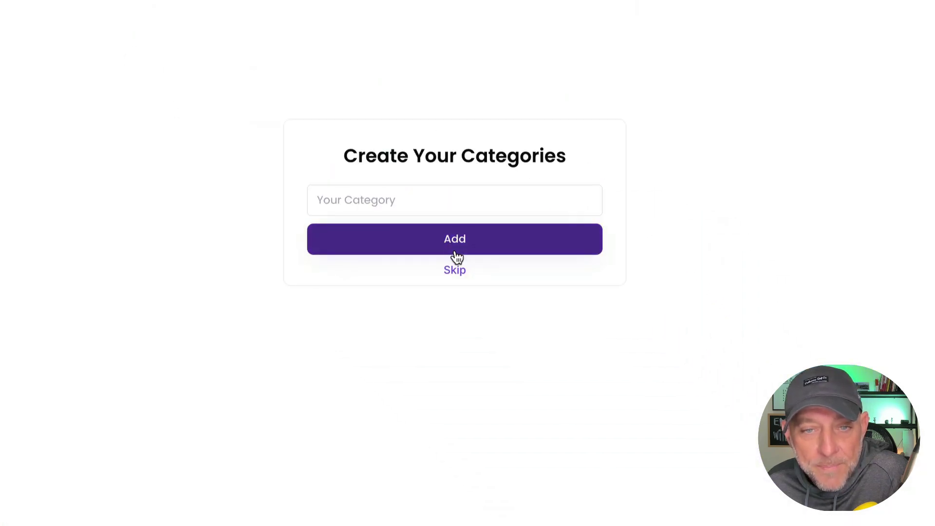
# - Skip categories, set YouTube video ID 4-YOz8yJJyE and theme colour #EF2D2C, and save
pyautogui.click(418, 204)
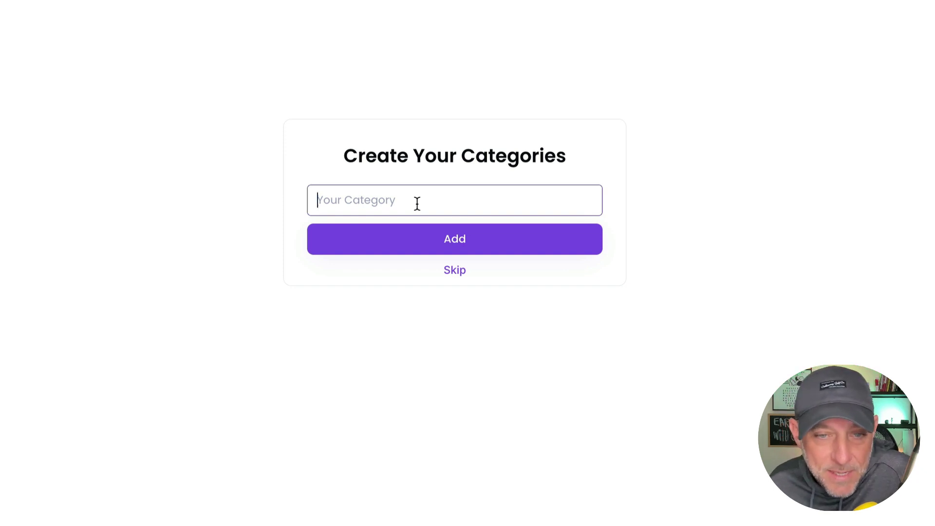
pyautogui.click(459, 272)
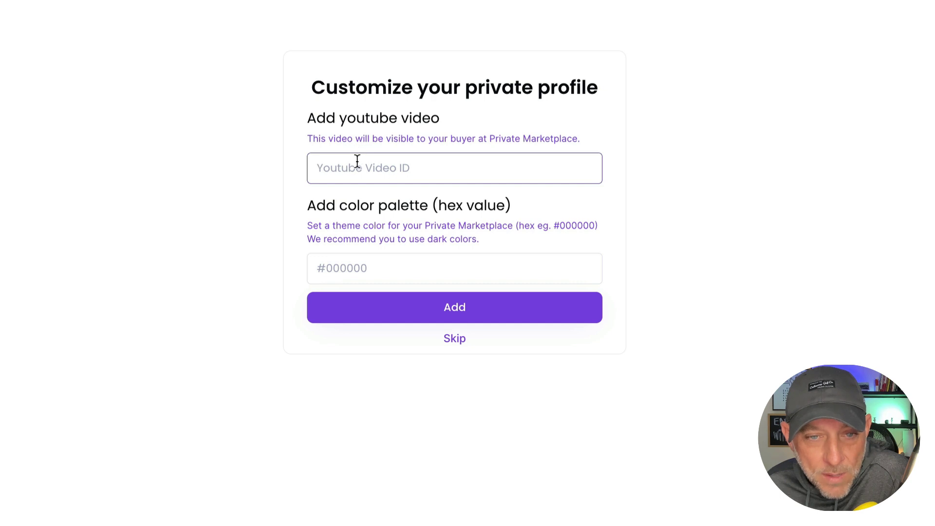
pyautogui.click(341, 269)
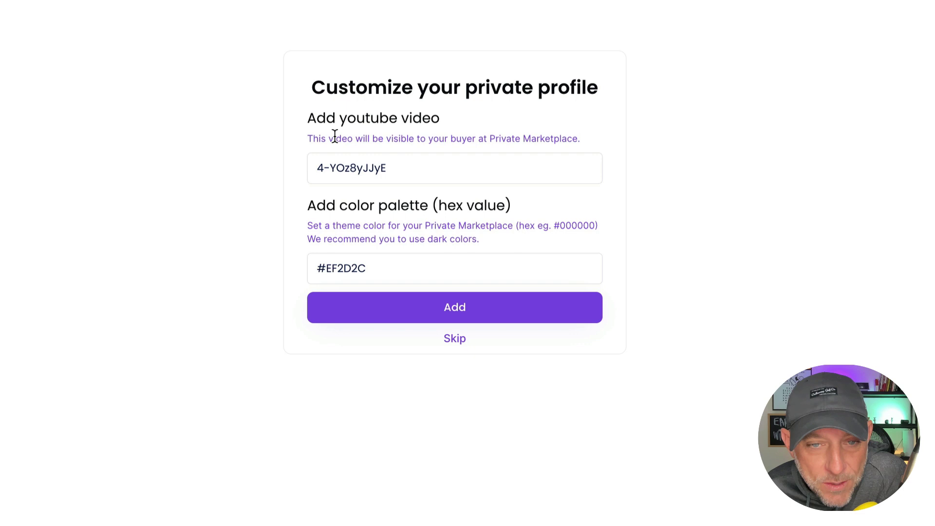
pyautogui.click(359, 168)
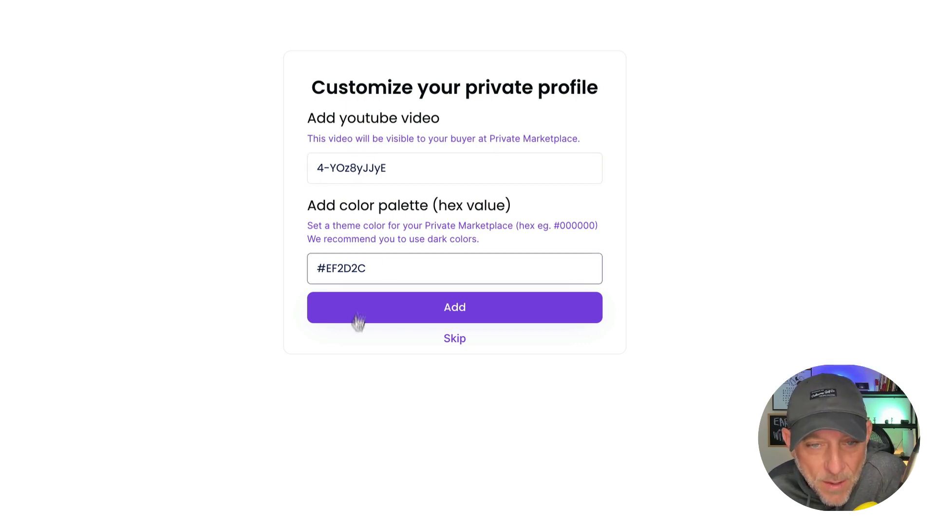
pyautogui.click(463, 317)
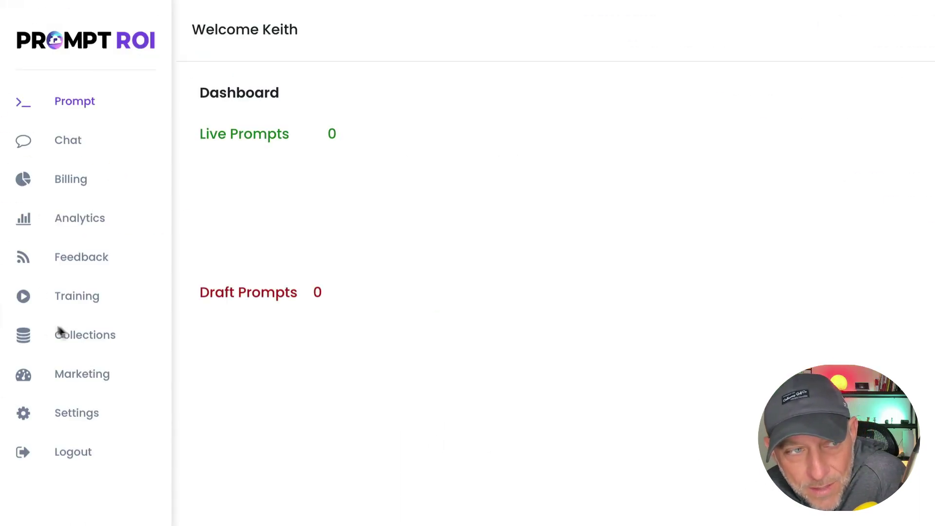
# - Skip the prompt step and go to the Collections listing
pyautogui.click(71, 335)
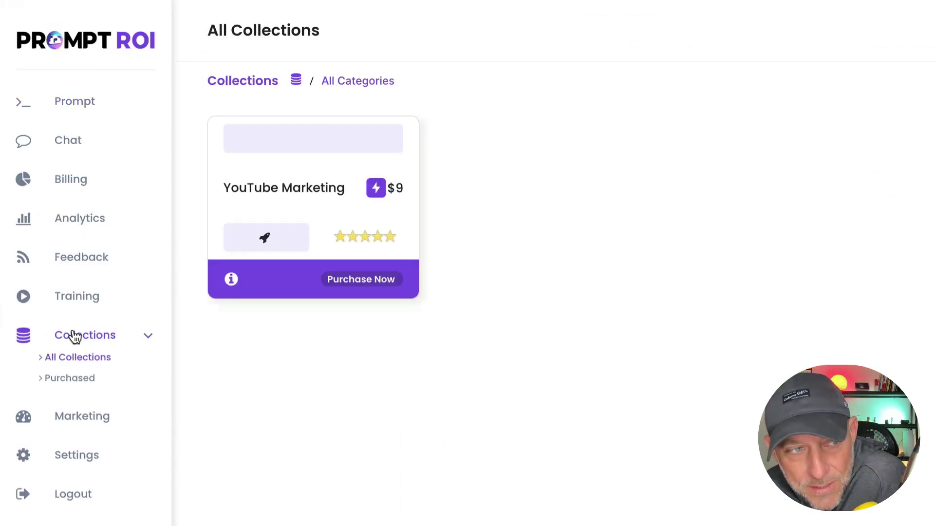
pyautogui.click(72, 380)
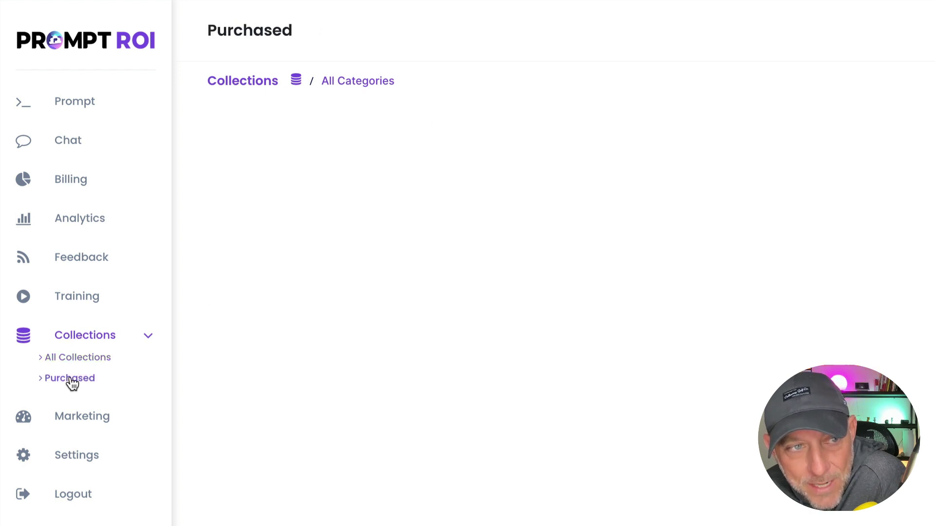
pyautogui.click(78, 361)
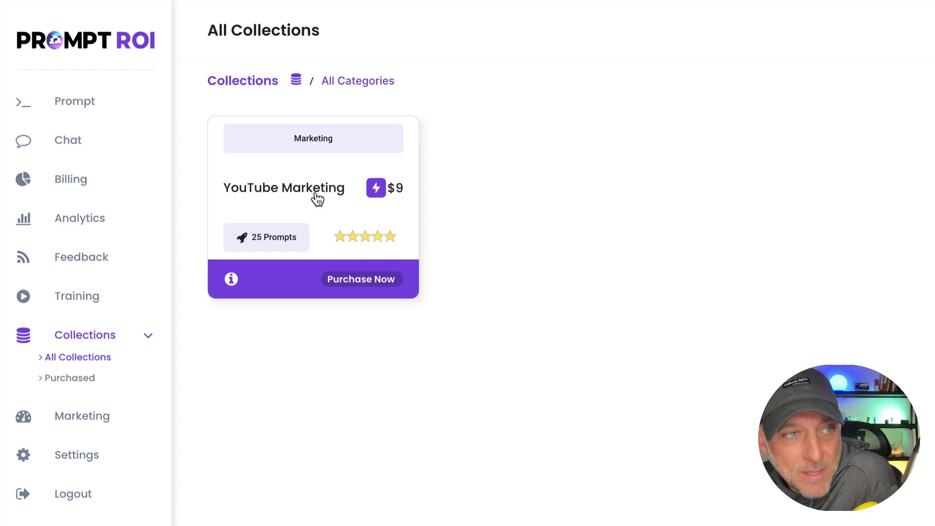
pyautogui.click(317, 199)
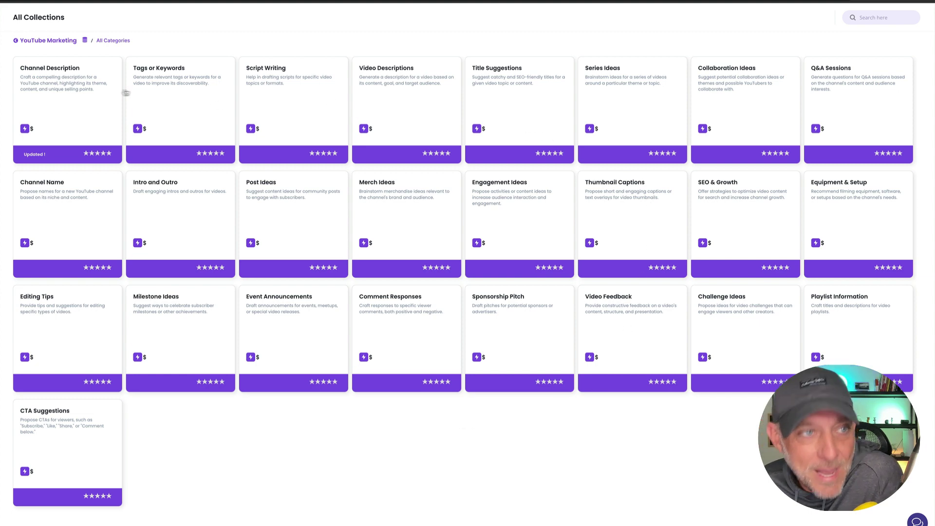
pyautogui.click(82, 90)
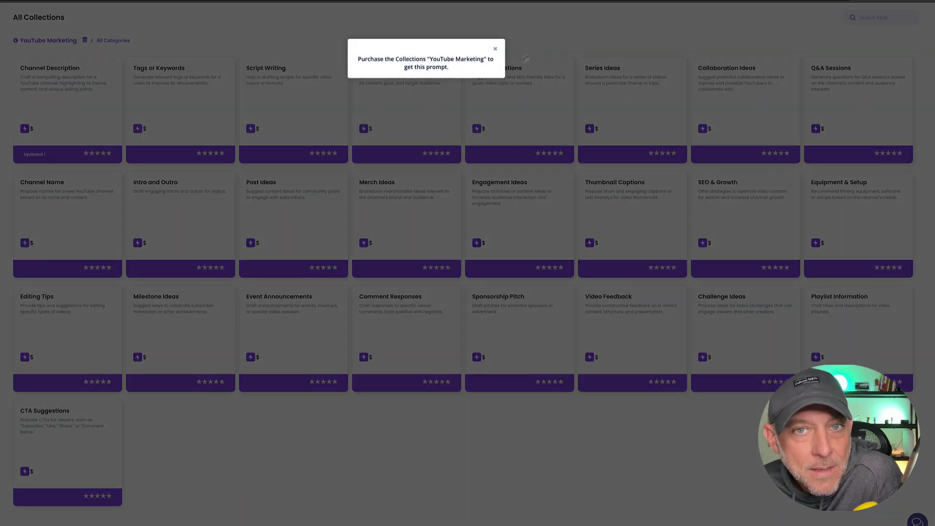
pyautogui.click(495, 51)
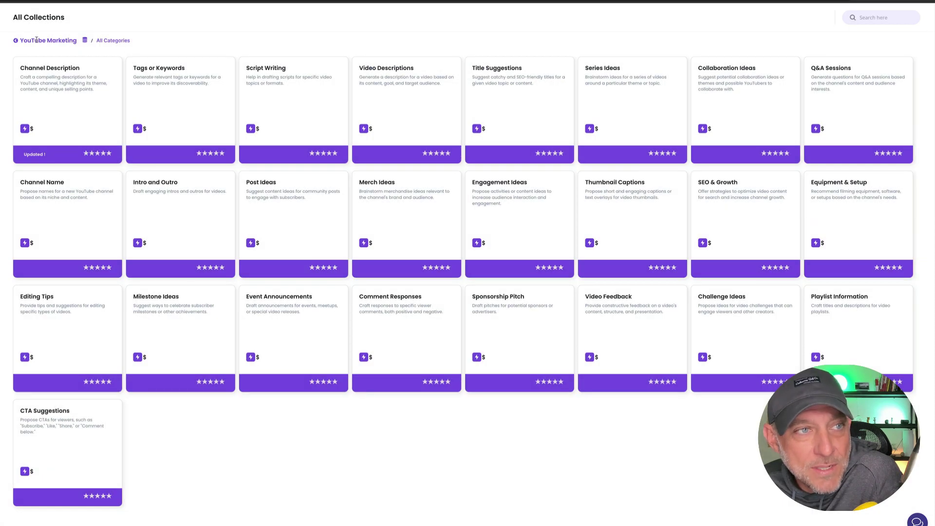
# - Buy the YouTube Marketing collection for $9 and acknowledge the successful charge
pyautogui.click(16, 41)
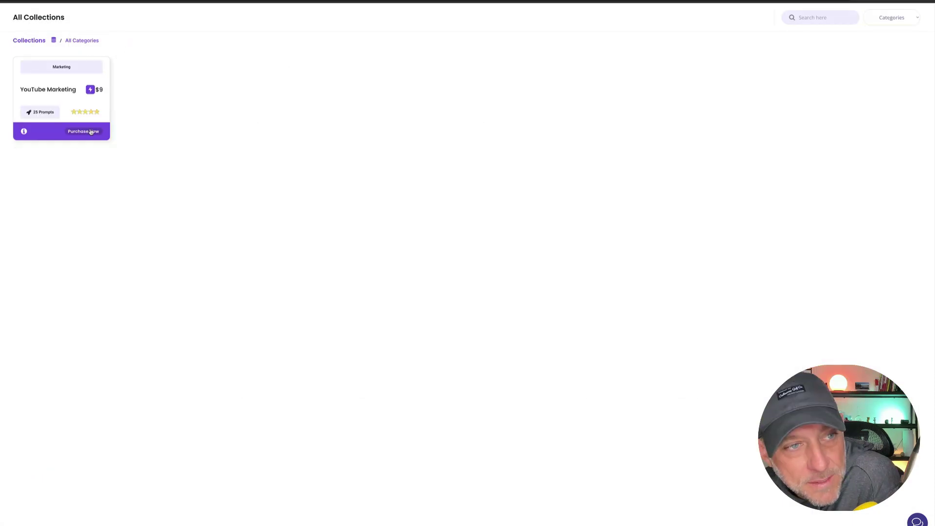
pyautogui.click(90, 134)
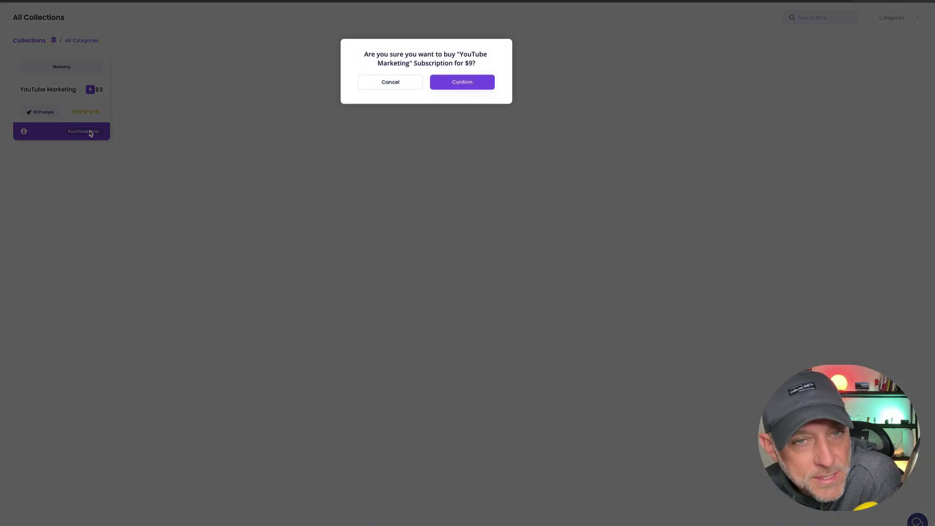
pyautogui.click(469, 84)
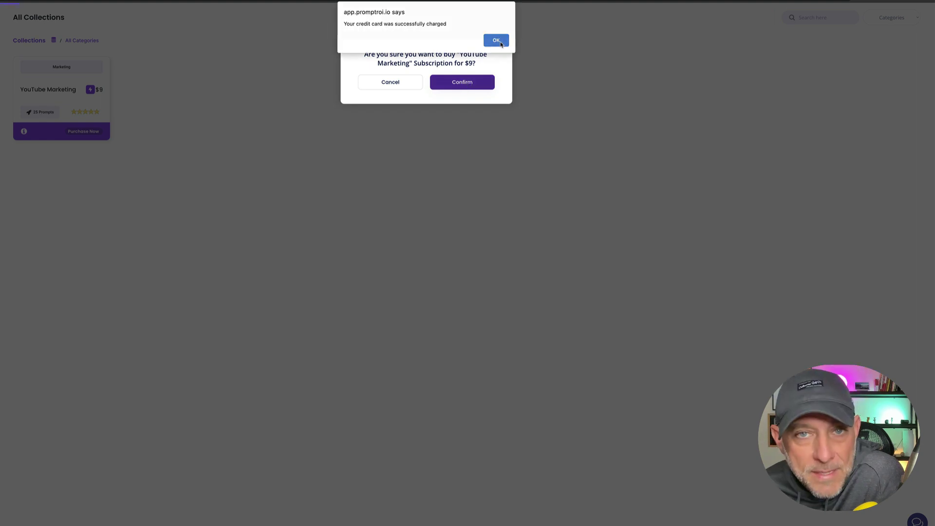
pyautogui.click(500, 44)
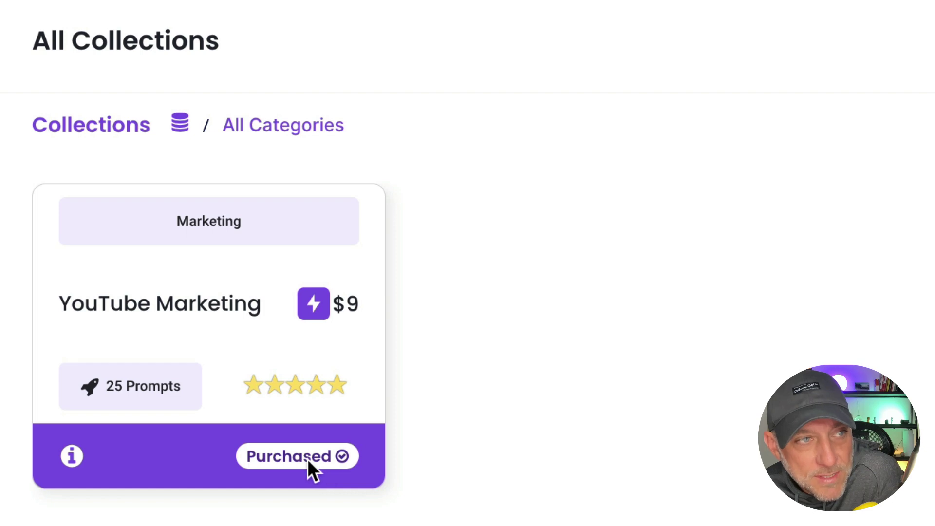
# - Open the YouTube Marketing collection from Collections > Purchased on the dashboard
pyautogui.click(148, 177)
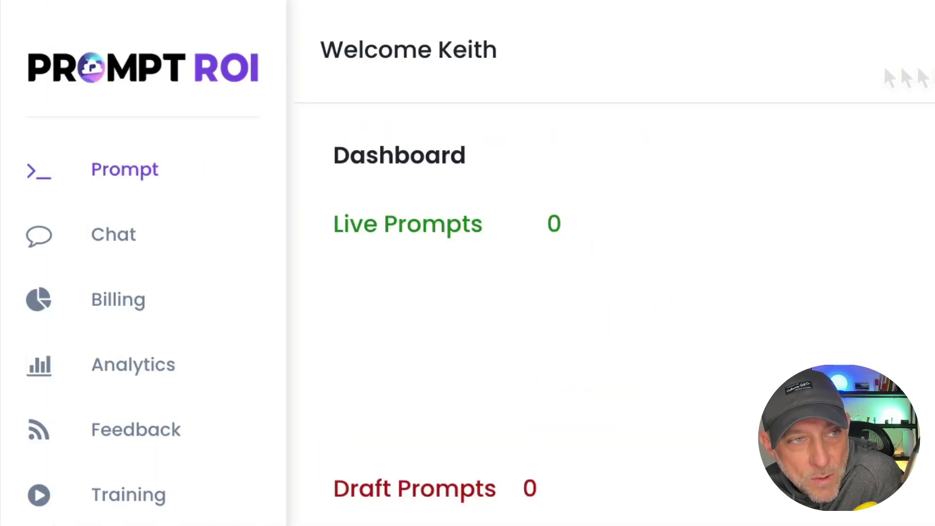
pyautogui.click(113, 414)
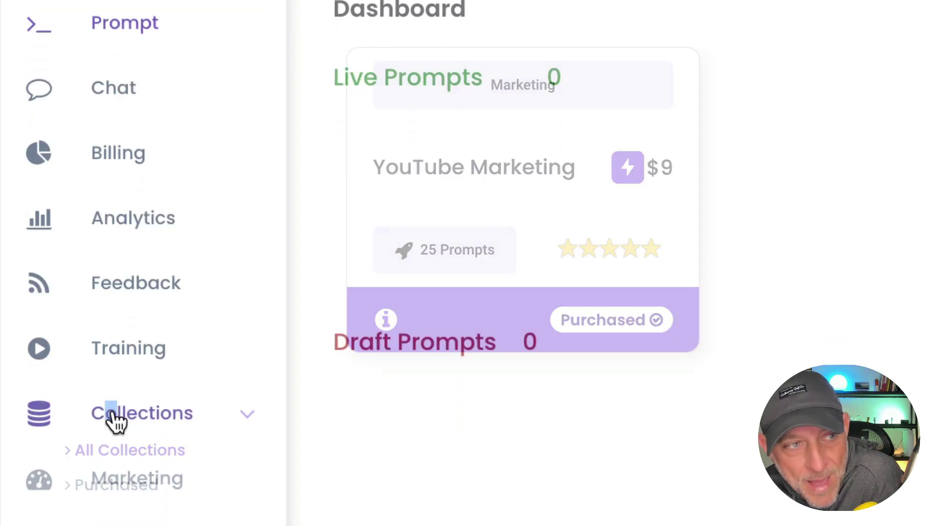
pyautogui.click(125, 496)
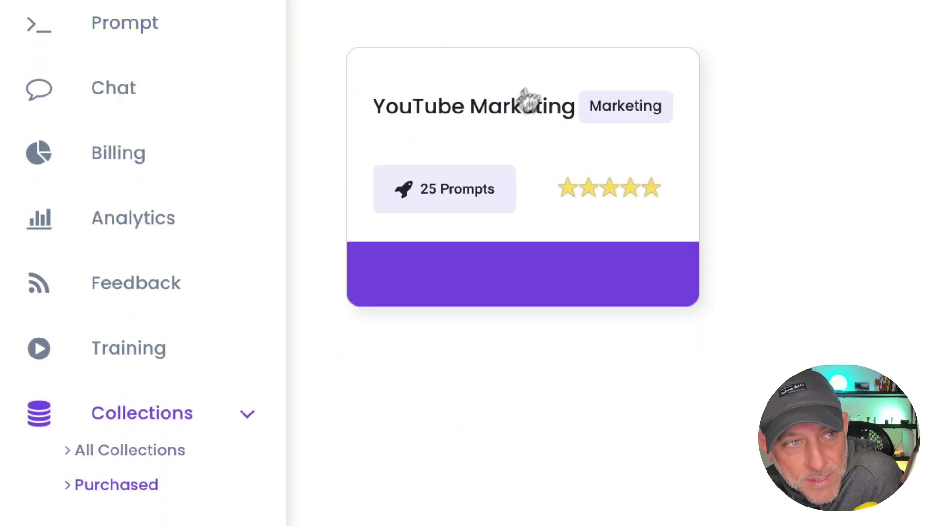
pyautogui.click(525, 139)
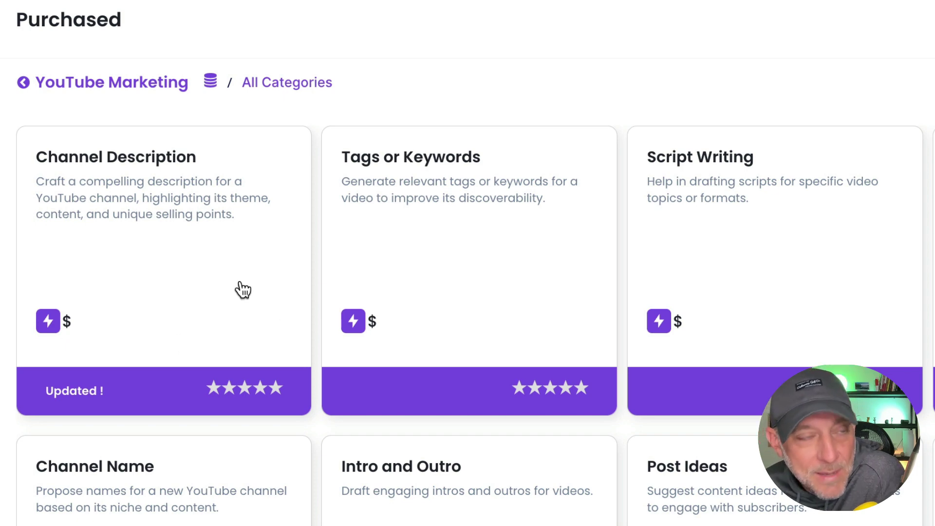
# - Build from Channel Description, allowing gpt 3.5 turbo, gpt 4 and Claude 2; category left empty
pyautogui.click(159, 236)
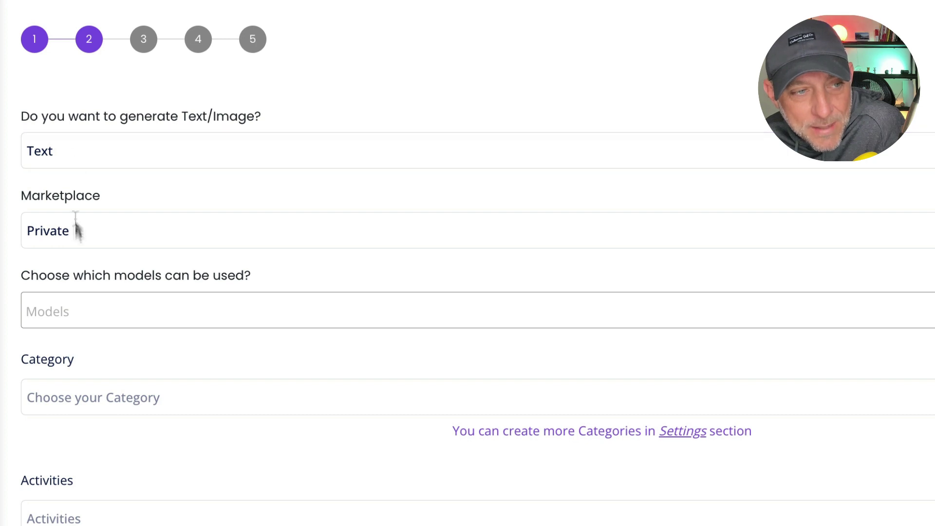
pyautogui.click(57, 311)
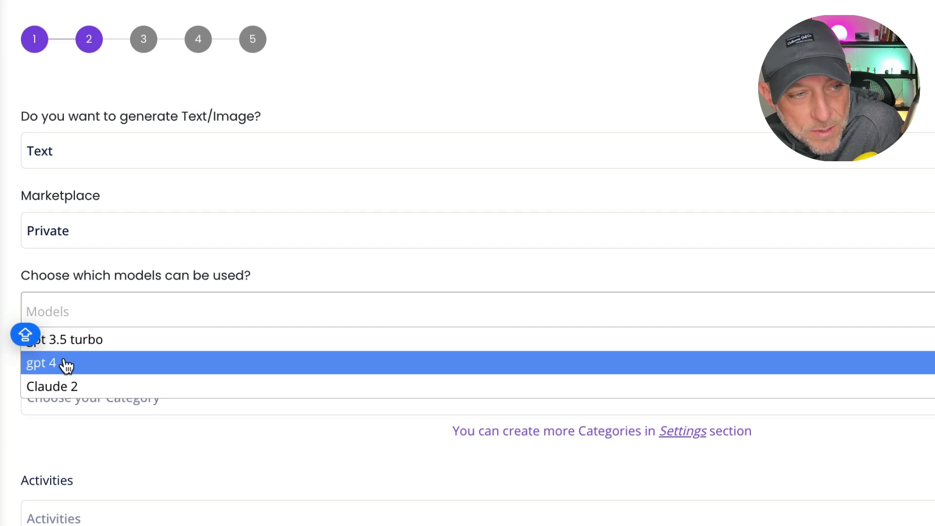
pyautogui.click(78, 344)
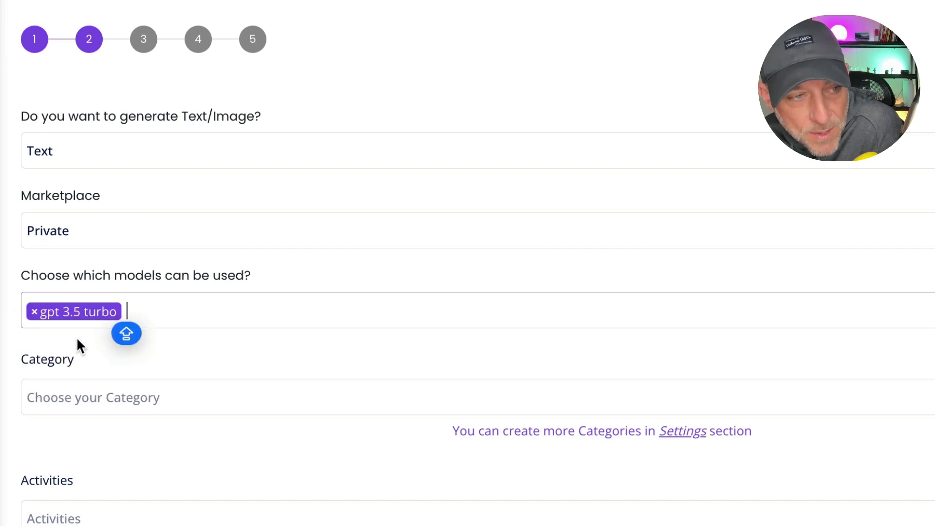
pyautogui.click(184, 318)
pyautogui.click(122, 369)
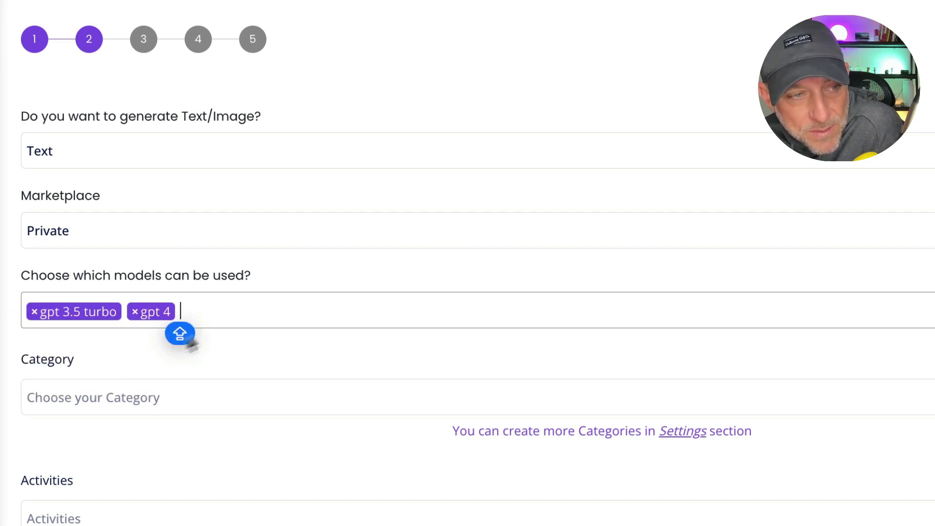
pyautogui.click(240, 315)
pyautogui.click(122, 385)
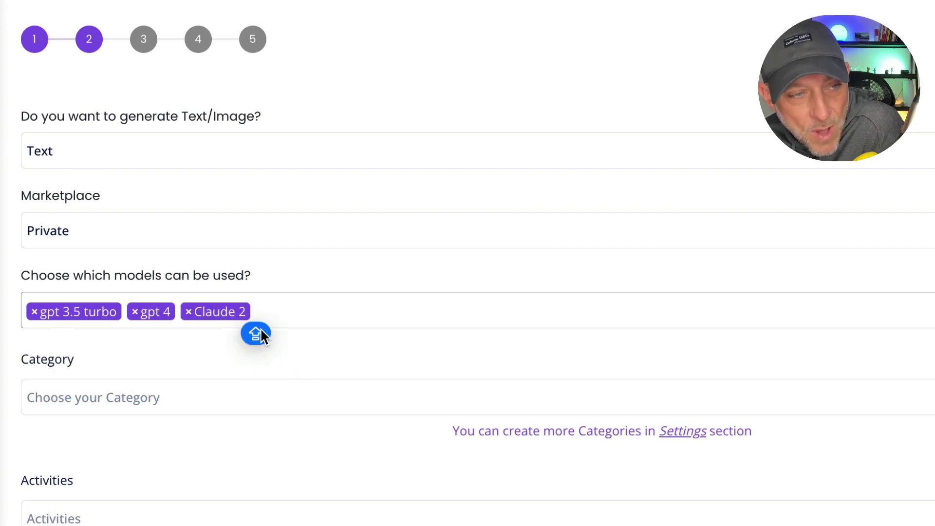
pyautogui.click(180, 392)
pyautogui.click(180, 393)
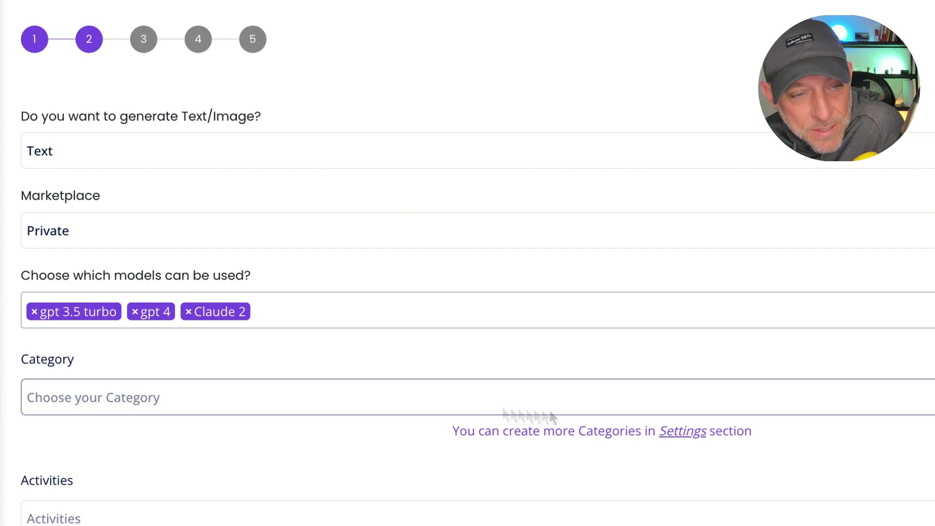
# - Add 'Bots' under Your Categories in Settings with Available for All checked
pyautogui.click(685, 433)
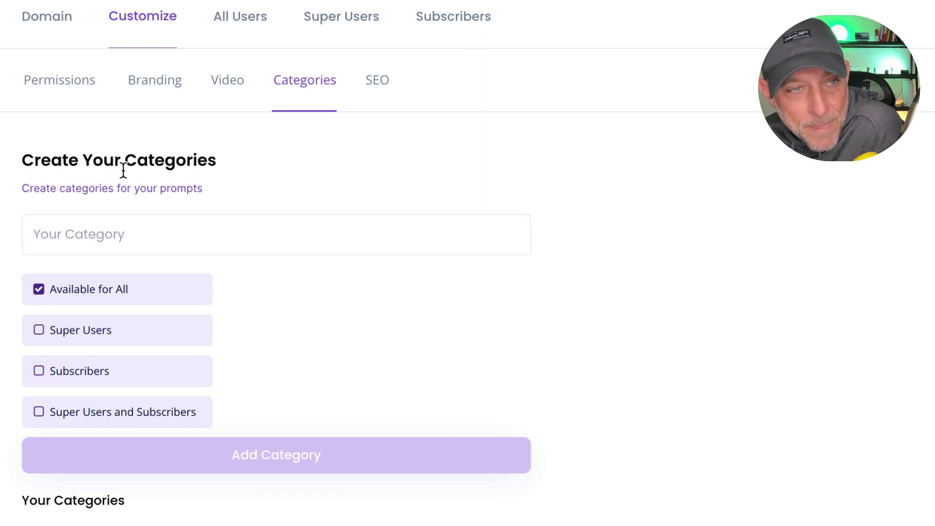
pyautogui.click(54, 232)
pyautogui.press('capslock')
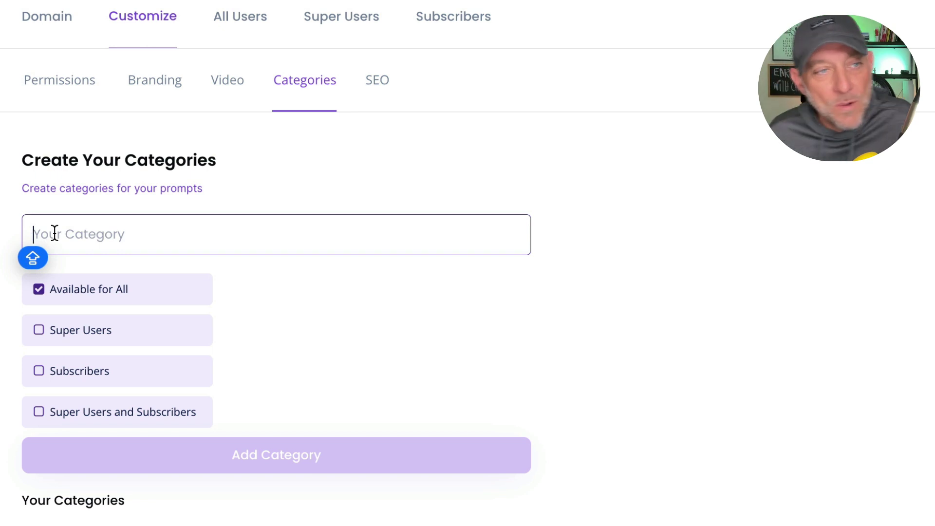
pyautogui.press('capslock')
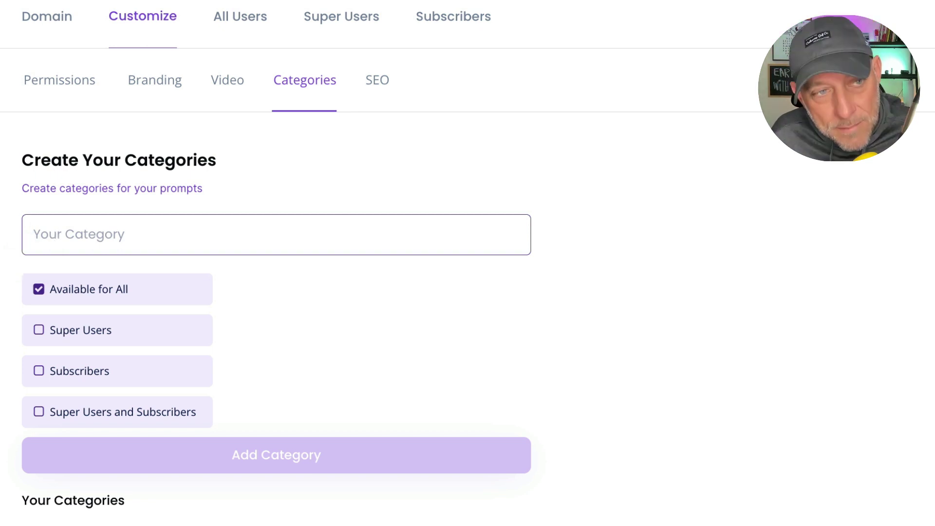
pyautogui.write('Bots')
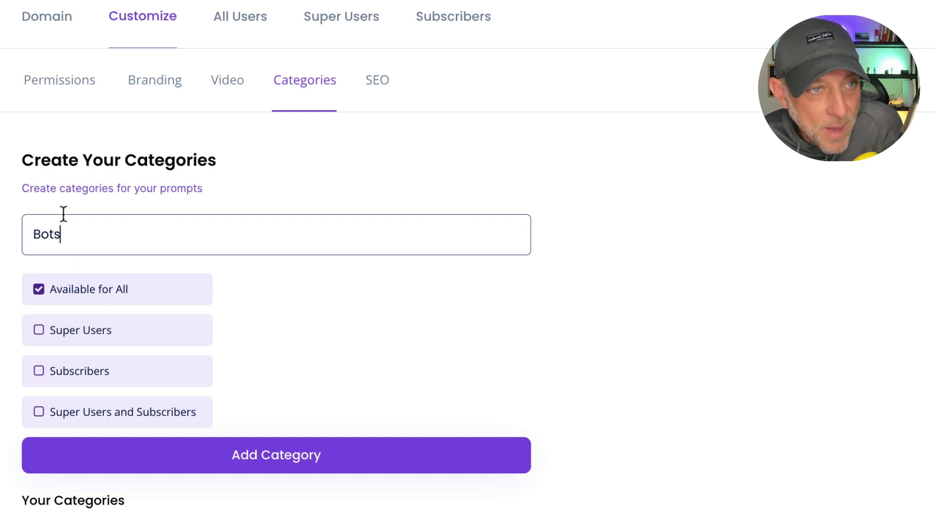
pyautogui.click(276, 466)
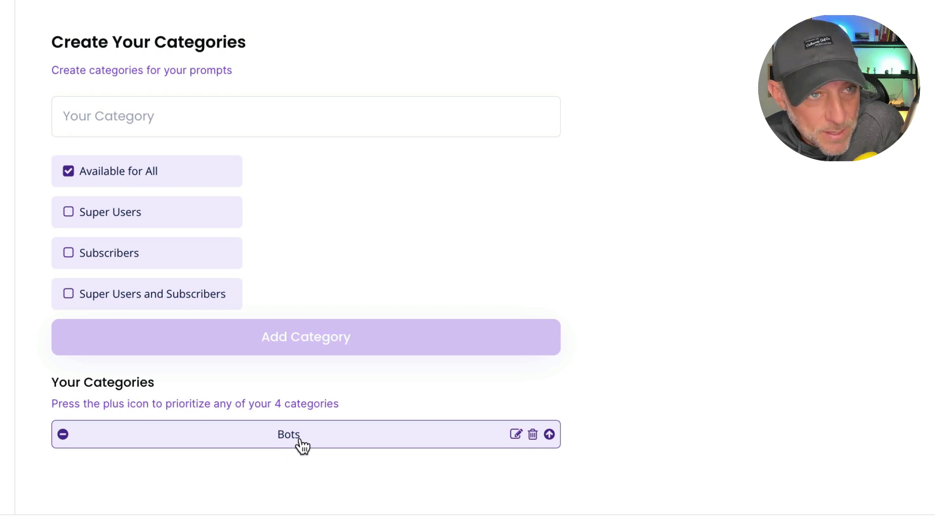
# - Start a new prompt from the purchased YouTube Marketing collection's Channel Description template
pyautogui.click(102, 405)
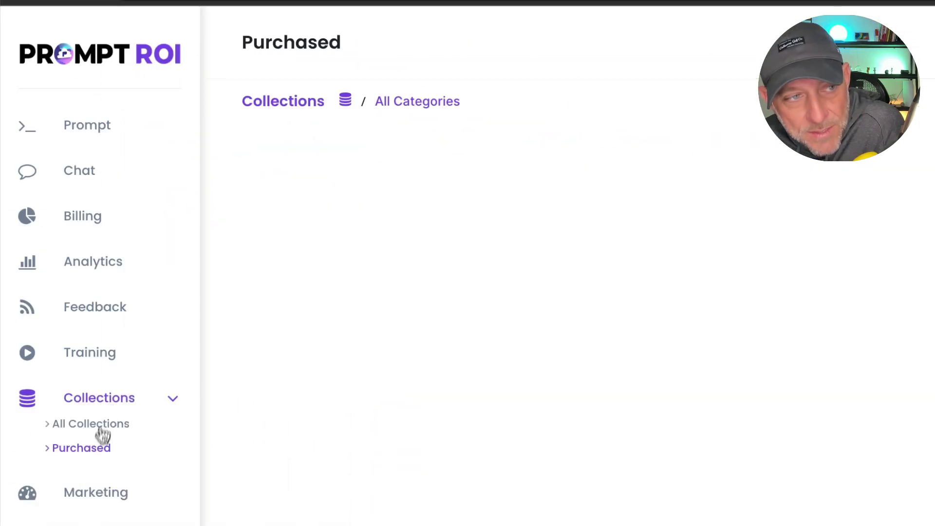
pyautogui.click(98, 449)
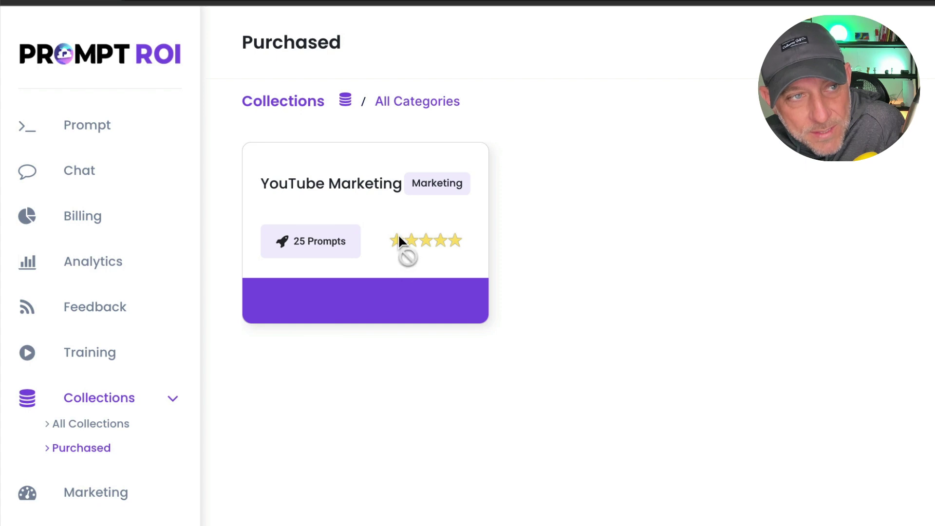
pyautogui.click(368, 184)
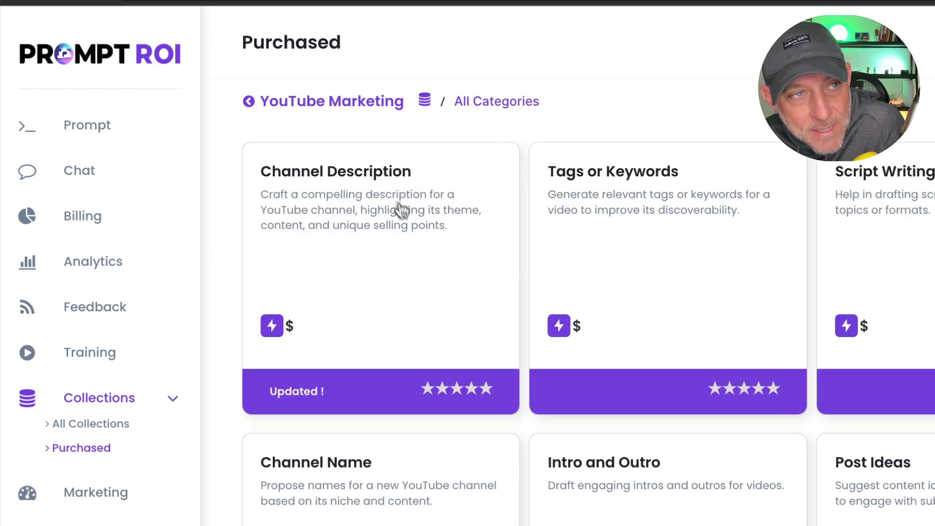
pyautogui.click(384, 245)
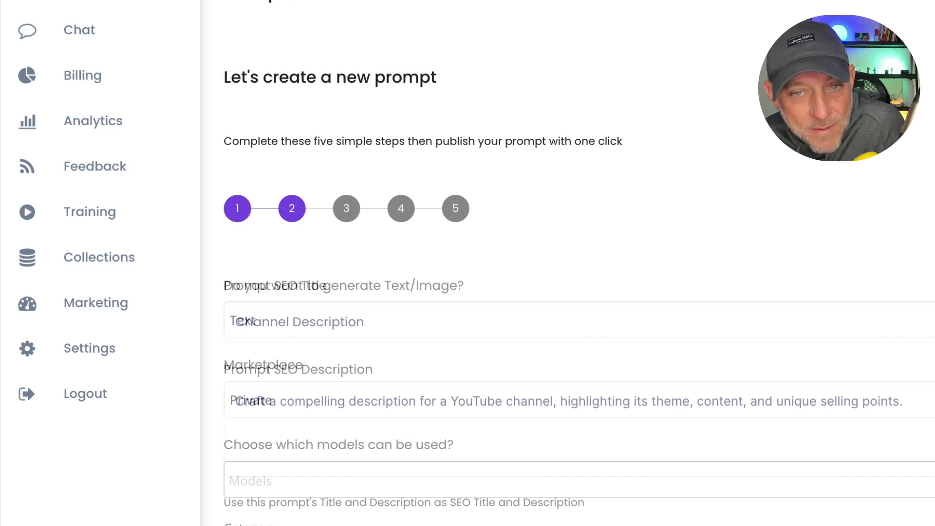
# - Allow gpt 3.5 turbo and gpt 4, choose the Bots category, and leave activities empty
pyautogui.click(172, 349)
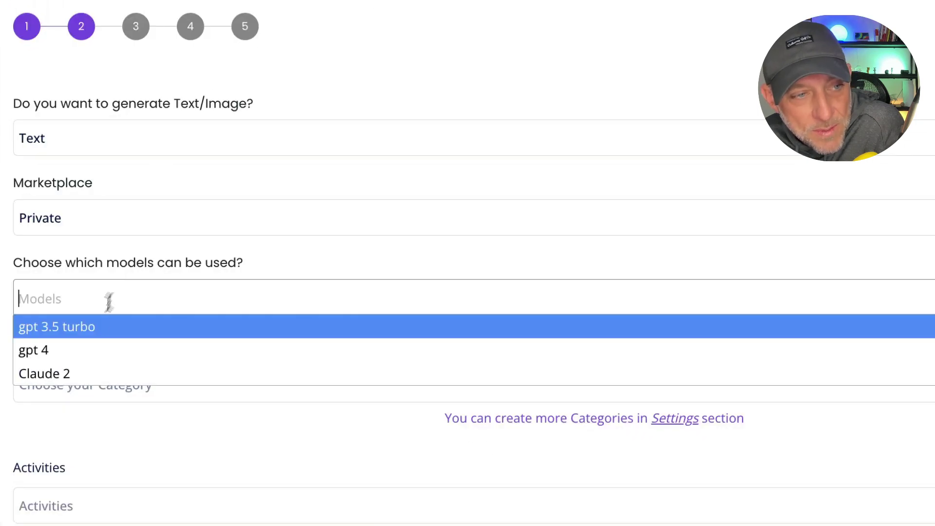
pyautogui.click(87, 331)
pyautogui.click(146, 300)
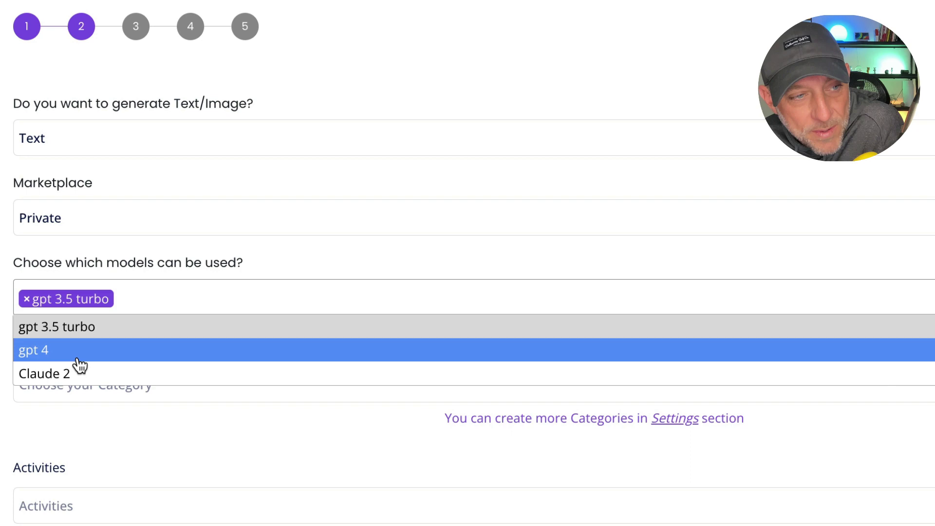
pyautogui.click(79, 366)
pyautogui.click(122, 389)
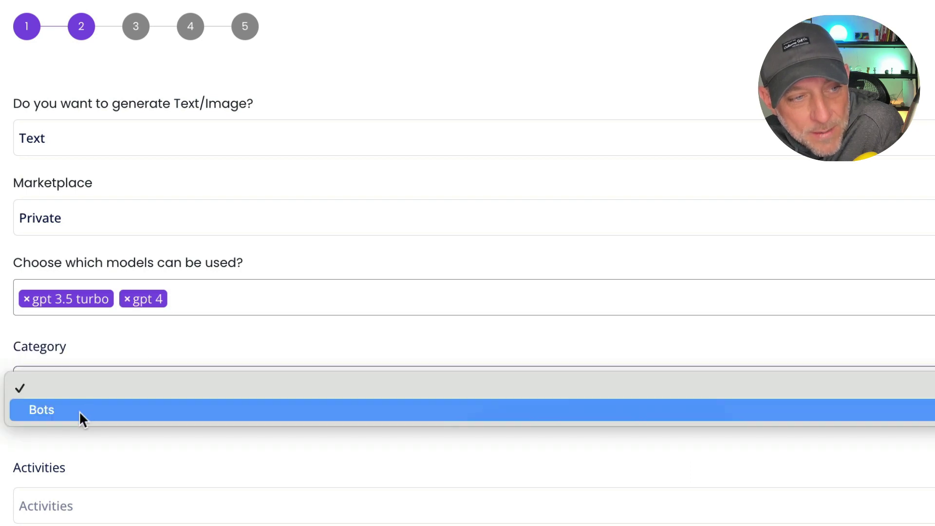
pyautogui.click(82, 409)
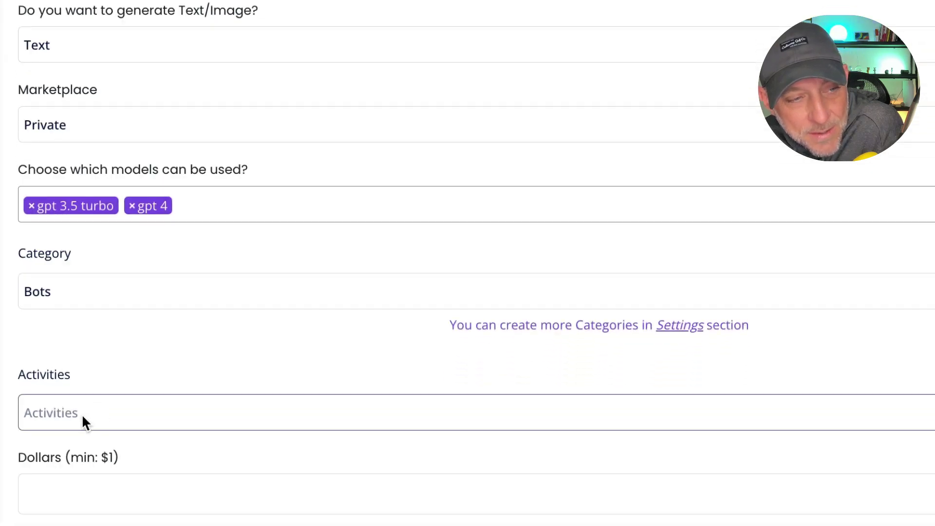
pyautogui.click(77, 411)
pyautogui.click(78, 414)
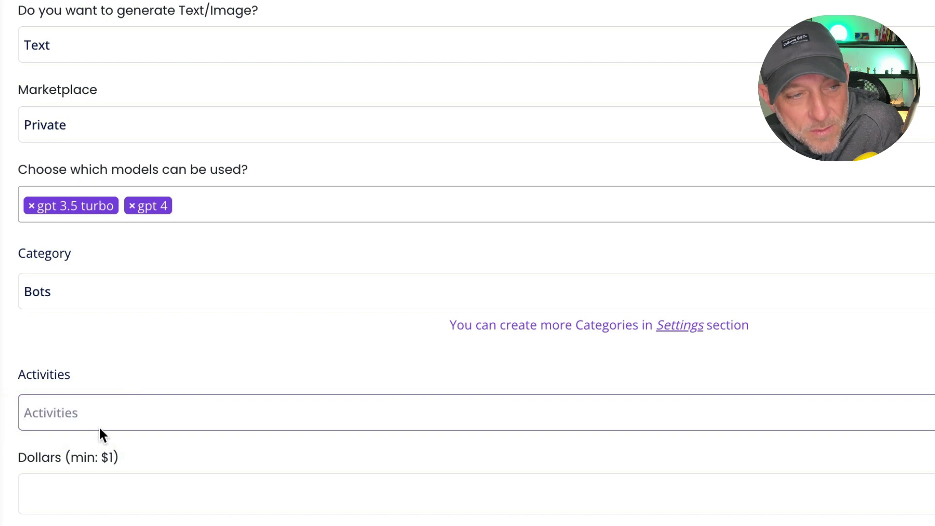
pyautogui.click(77, 492)
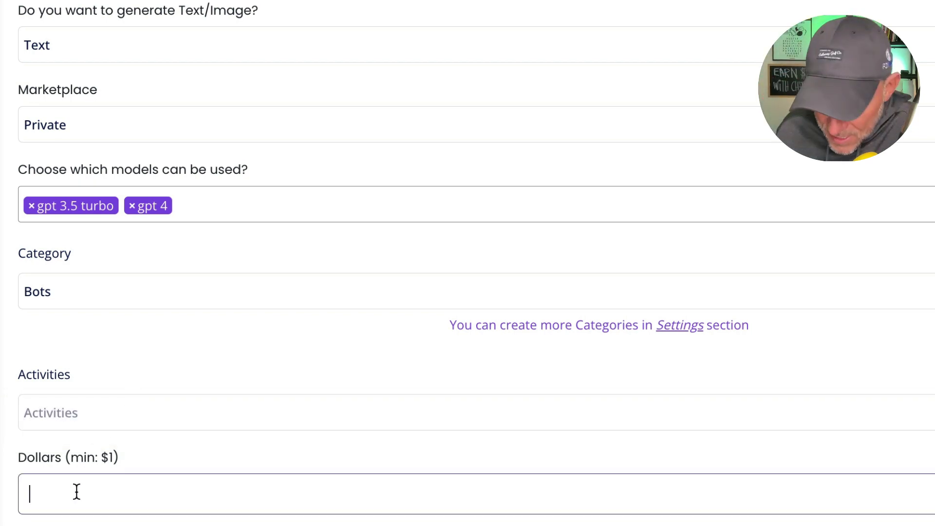
# - Price the prompt at $1 and move past the Variable and Tool Tip fields
pyautogui.write('1')
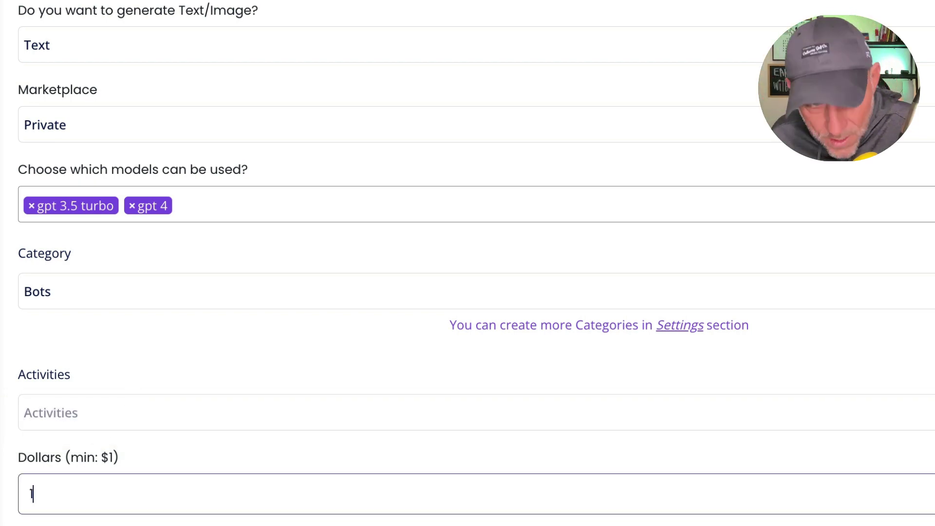
pyautogui.click(835, 479)
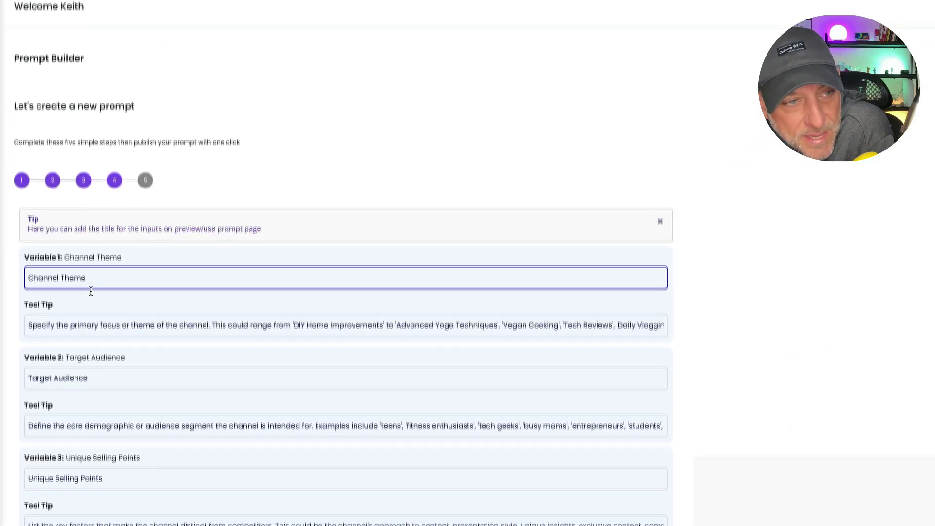
pyautogui.scroll(-4, 116, 326)
pyautogui.scroll(-5, 116, 325)
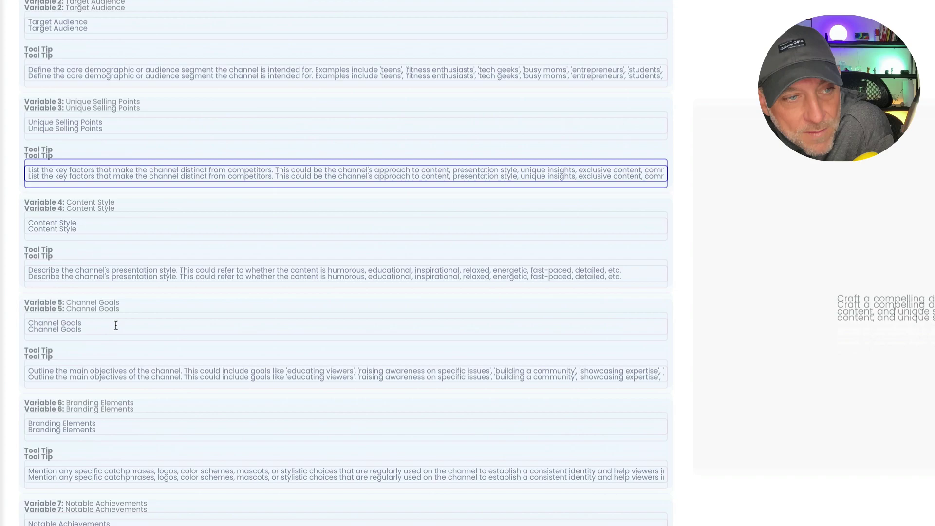
pyautogui.scroll(8, 116, 325)
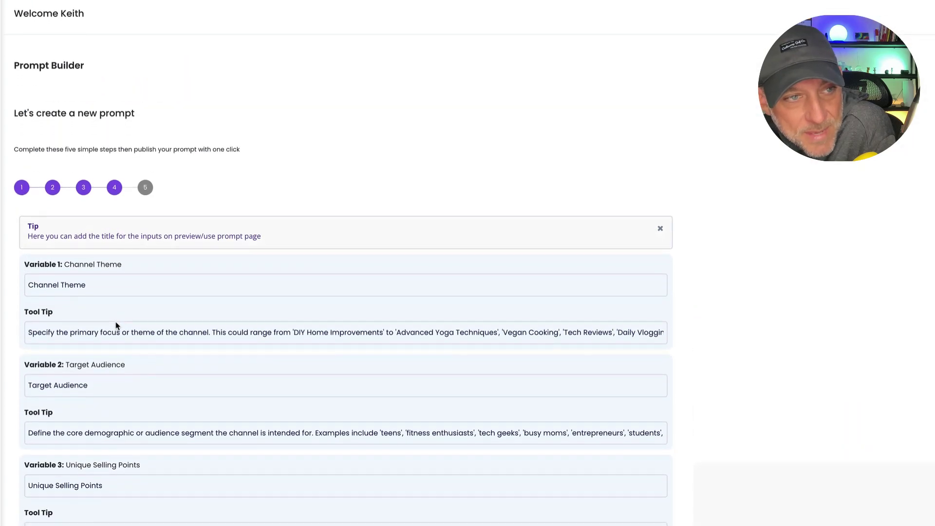
pyautogui.scroll(-8, 116, 325)
pyautogui.scroll(8, 116, 325)
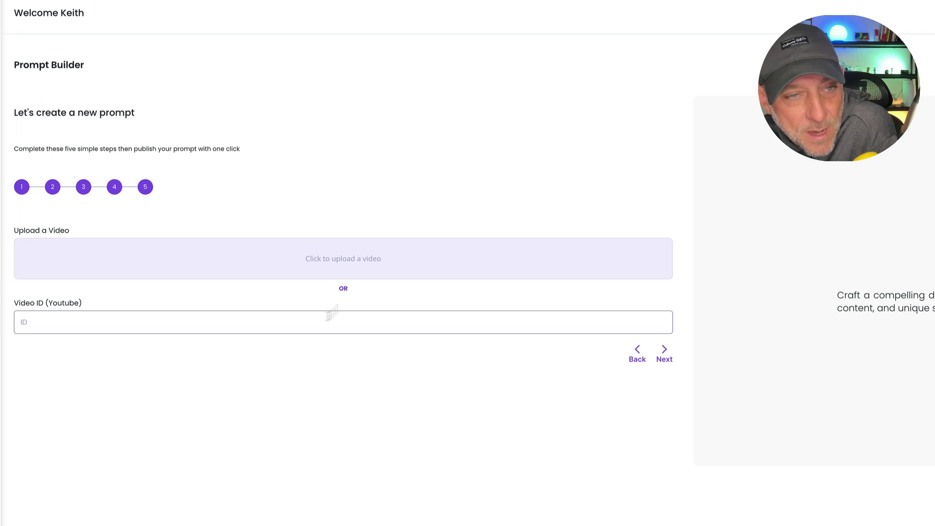
# - Leave the YouTube video ID empty and continue to the Testing Prompt preview
pyautogui.click(46, 322)
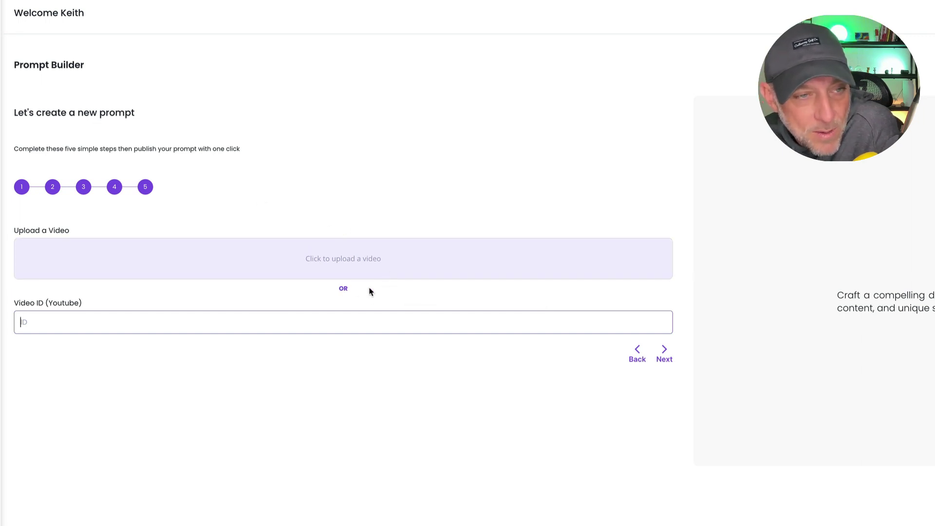
pyautogui.click(665, 353)
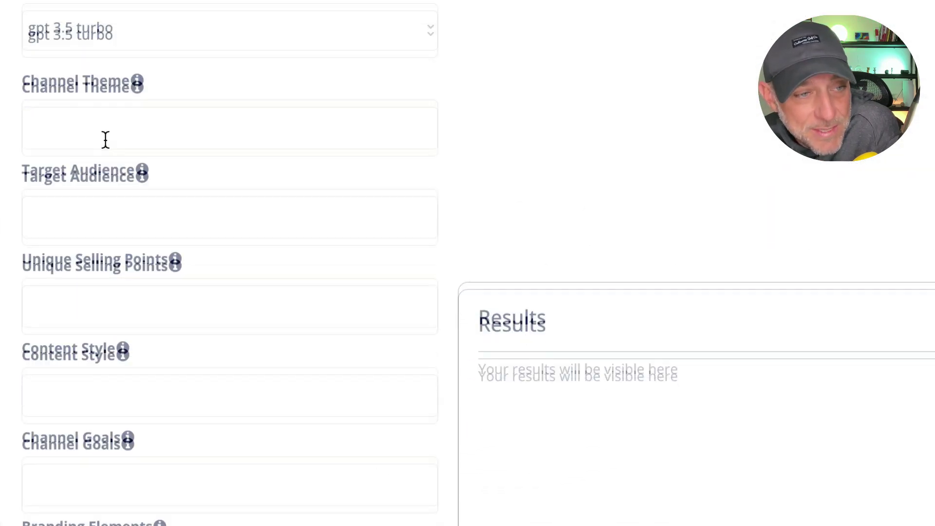
# - Fill in gardening channel theme, audience, branding, keywords and name, then submit the test
pyautogui.click(107, 139)
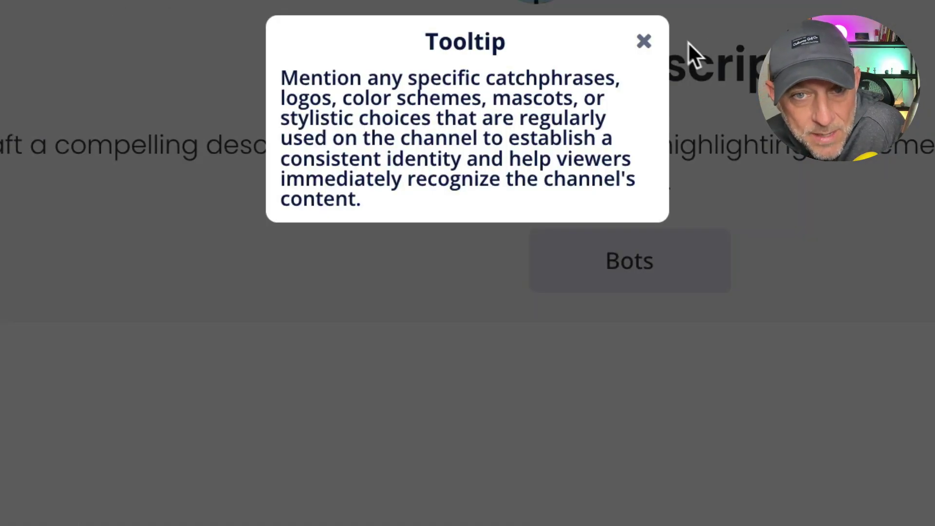
pyautogui.click(643, 42)
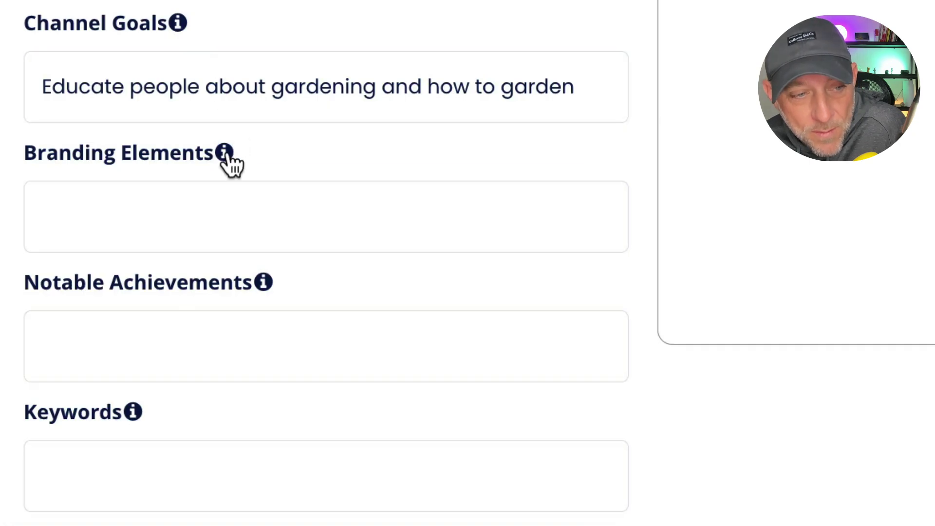
pyautogui.moveTo(227, 156)
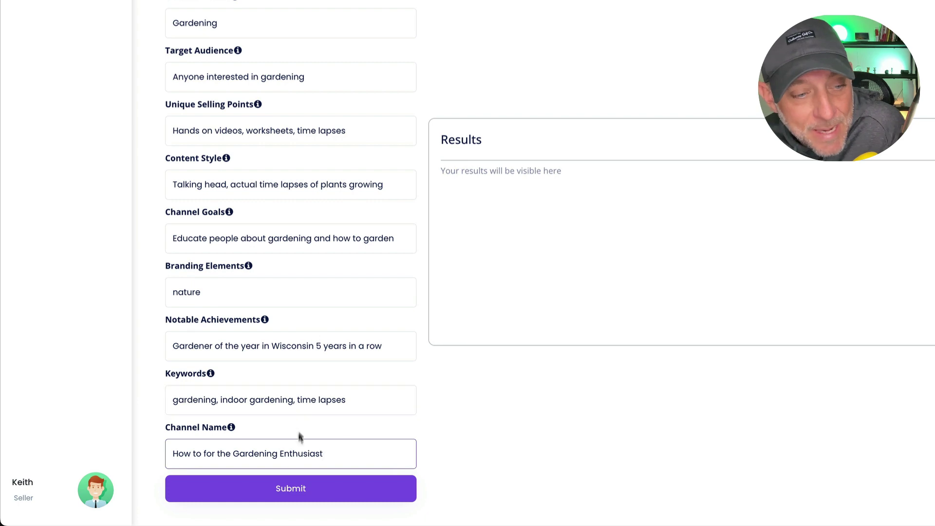
pyautogui.click(291, 497)
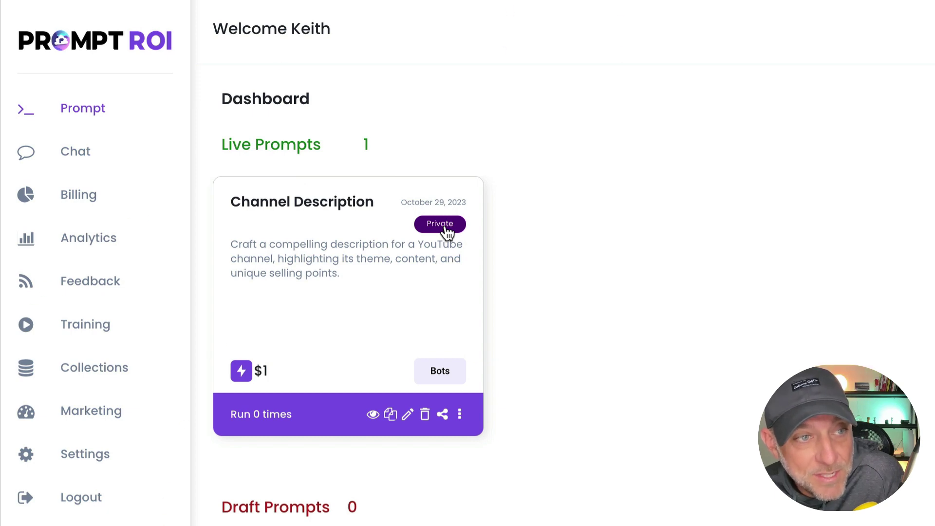
# - Open the Purchased collections page showing YouTube Marketing with 25 prompts
pyautogui.click(104, 369)
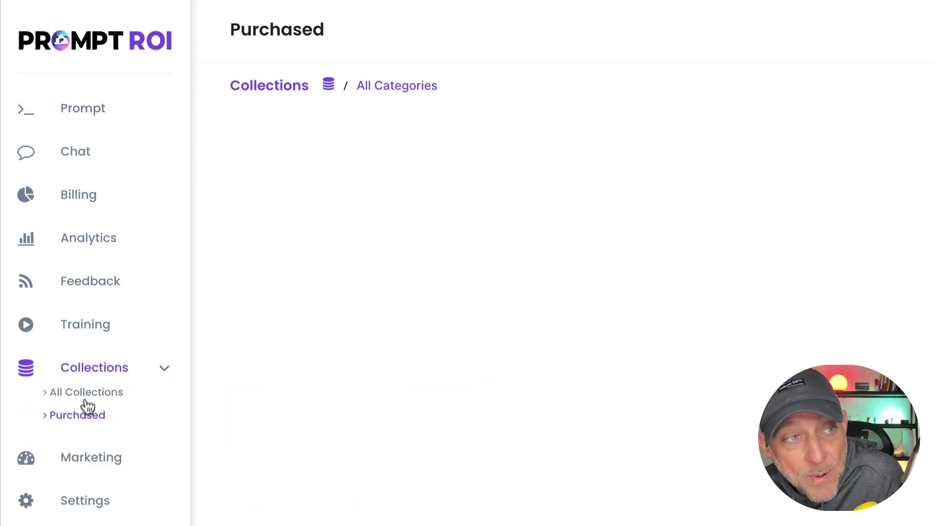
# - Open the YouTube Marketing collection to see its prompts, with Channel Description marked Updated
pyautogui.click(344, 175)
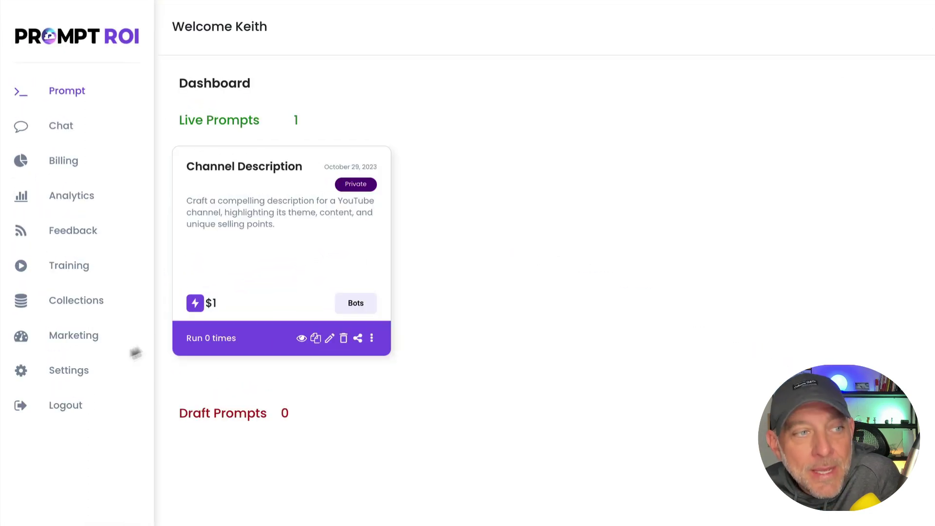
# - Browse White Label Subscribers, Super Users and Super Powers, ending on the Subscribers tab
pyautogui.click(34, 225)
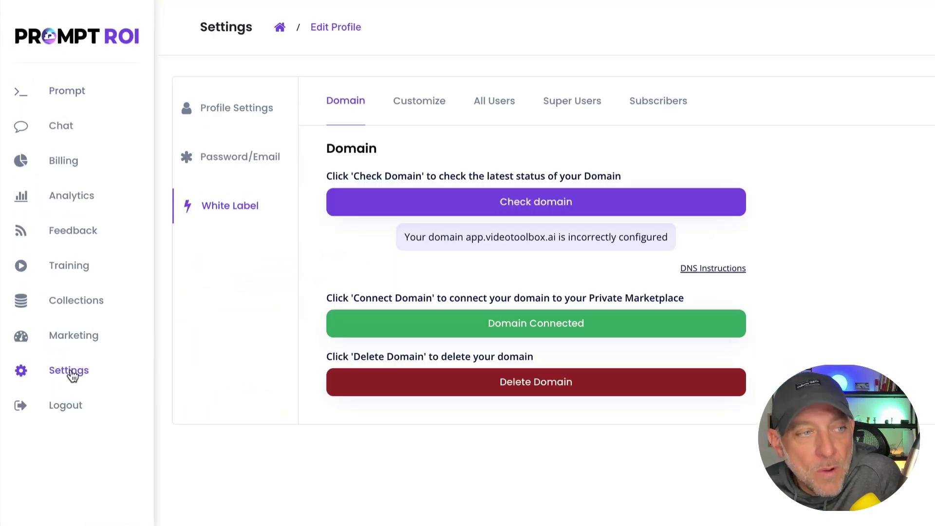
pyautogui.click(651, 108)
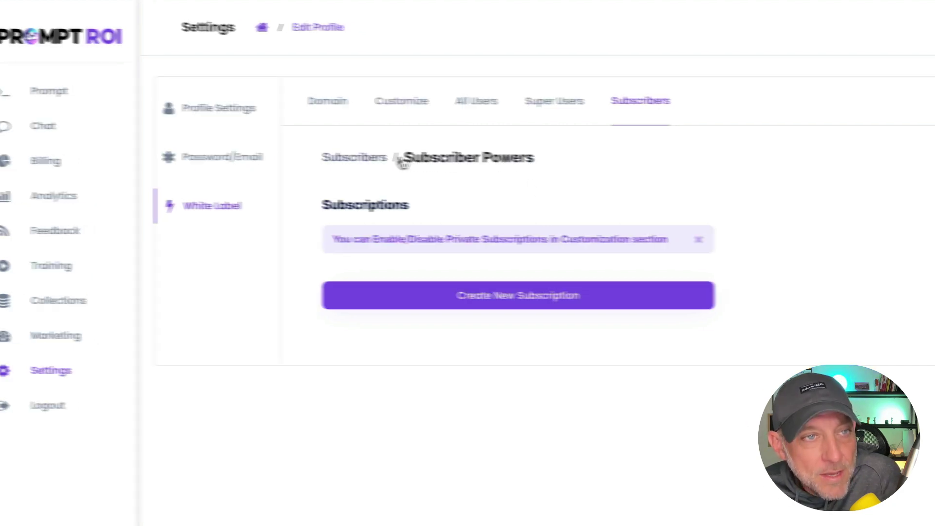
pyautogui.click(425, 104)
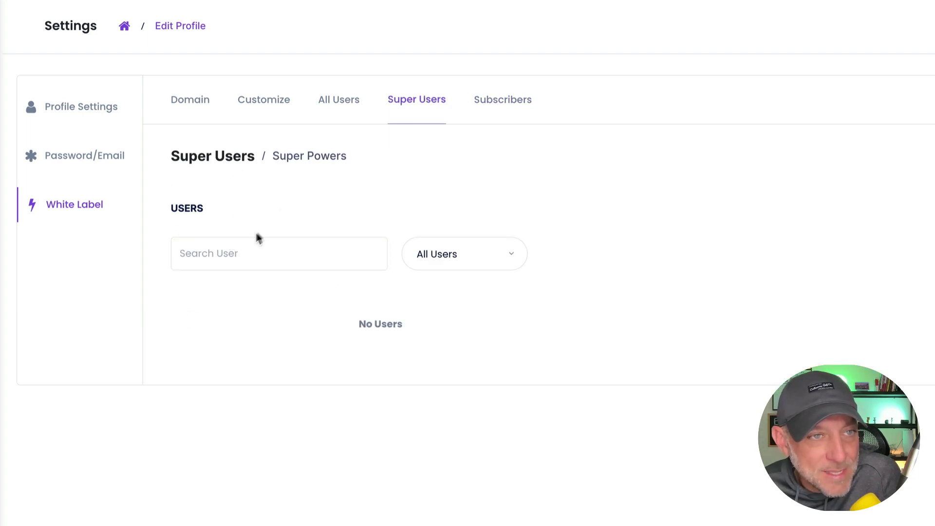
pyautogui.click(304, 163)
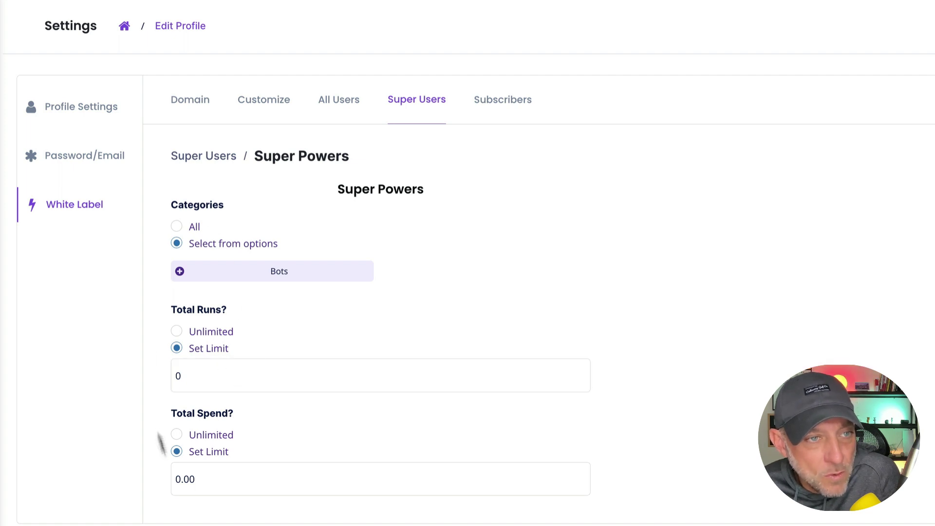
pyautogui.click(213, 157)
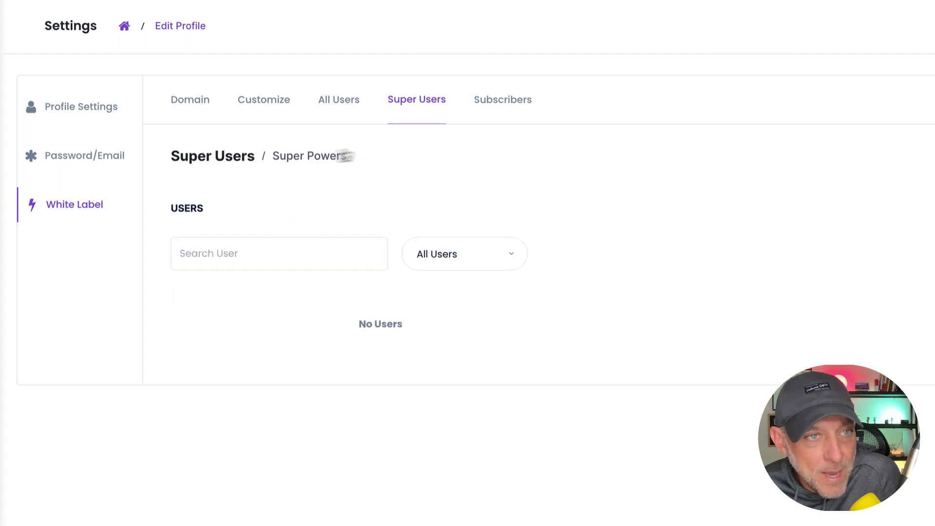
pyautogui.click(510, 110)
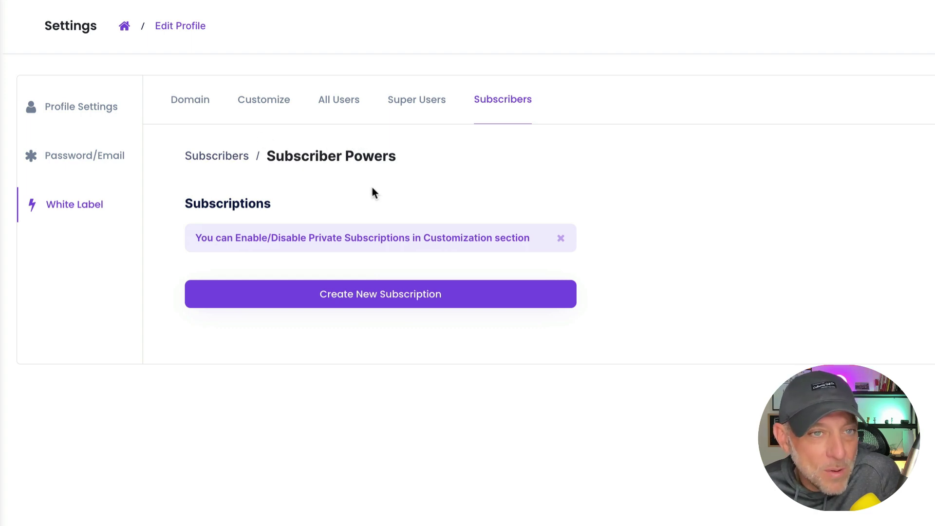
# - Start a new 'All You Can Eat' subscription priced at $99 with a 7-day trial
pyautogui.click(370, 303)
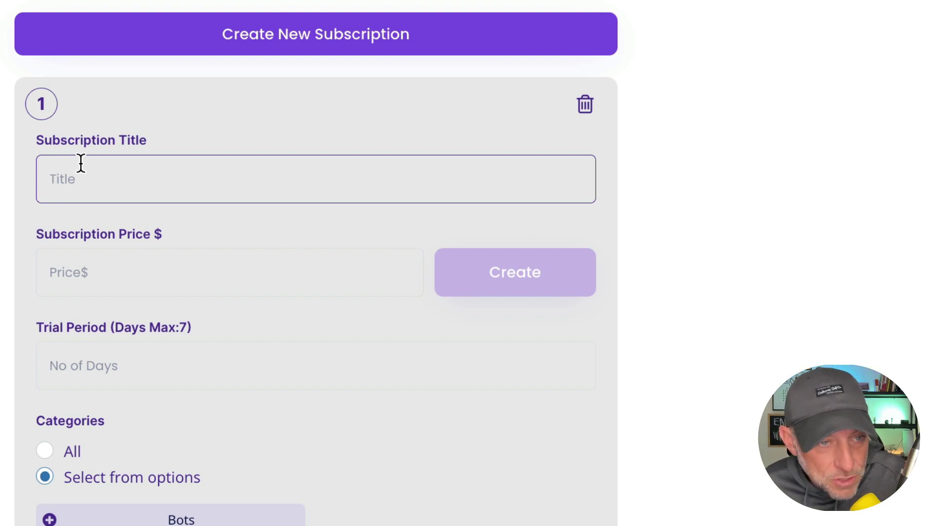
pyautogui.scroll(-8, 136, 480)
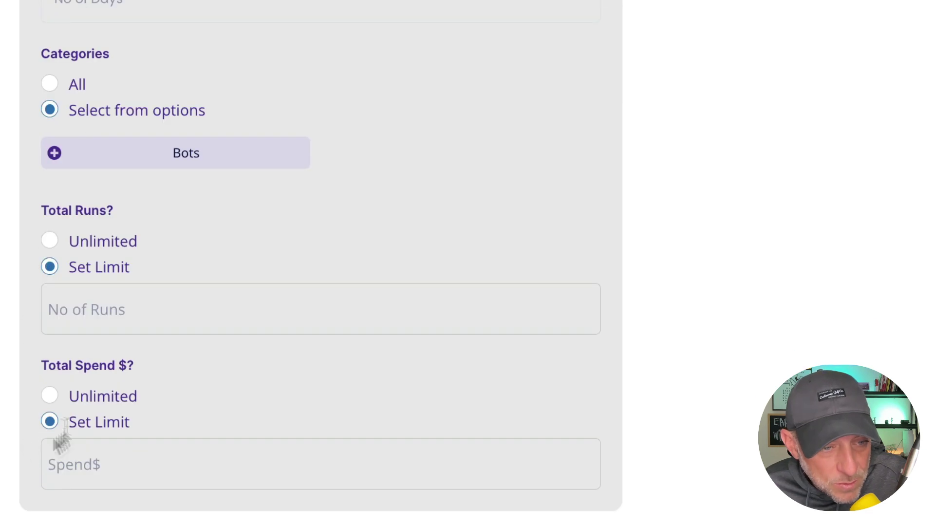
pyautogui.scroll(8, 172, 234)
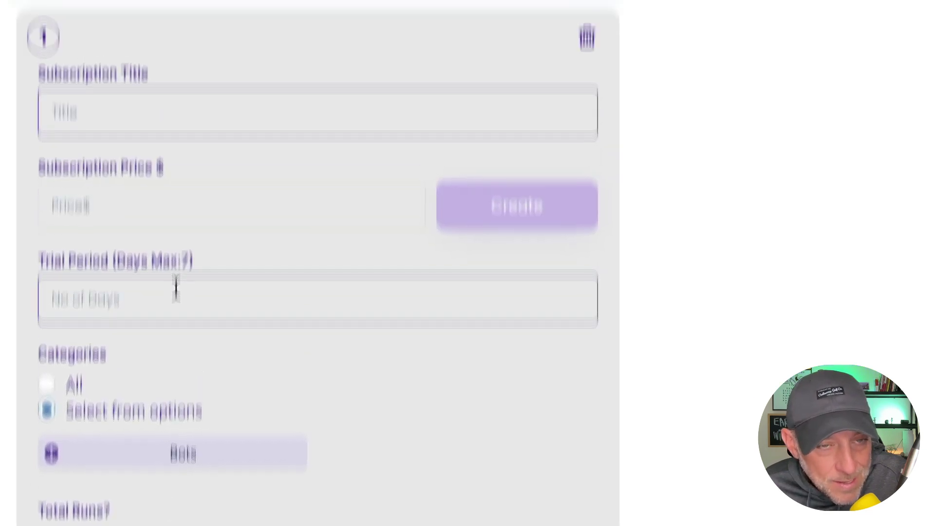
pyautogui.click(104, 192)
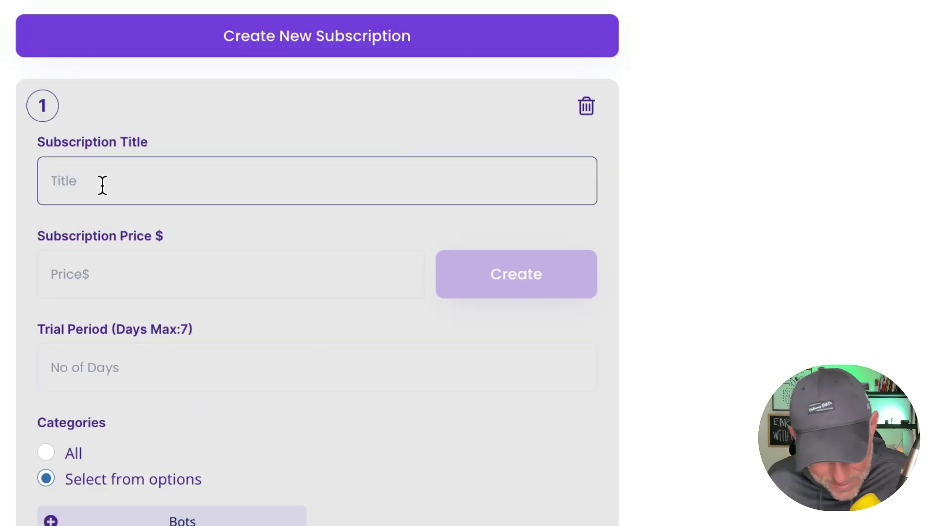
pyautogui.write('All UYou Can Eat')
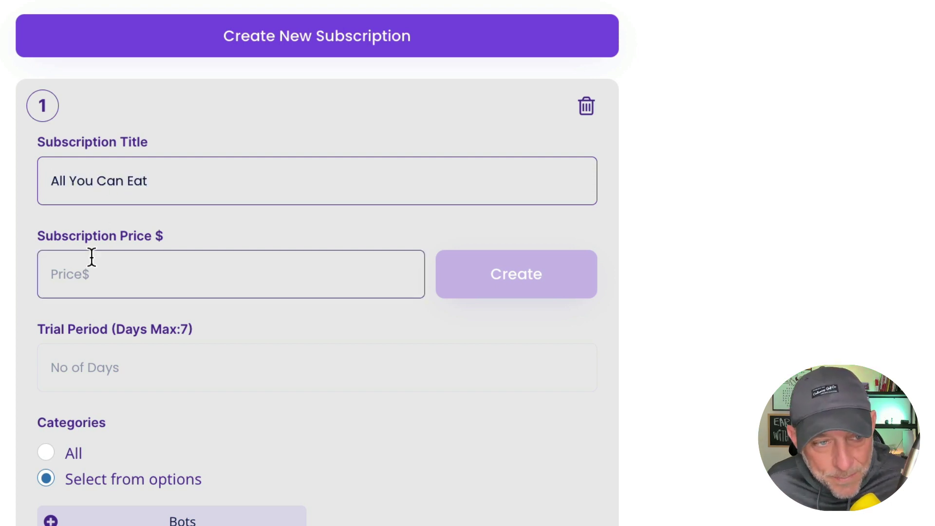
pyautogui.click(91, 279)
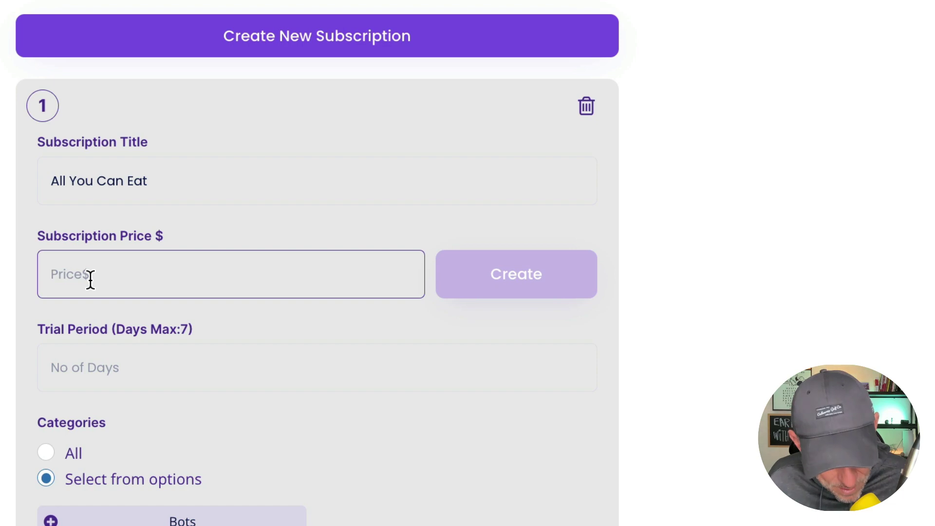
pyautogui.write('99')
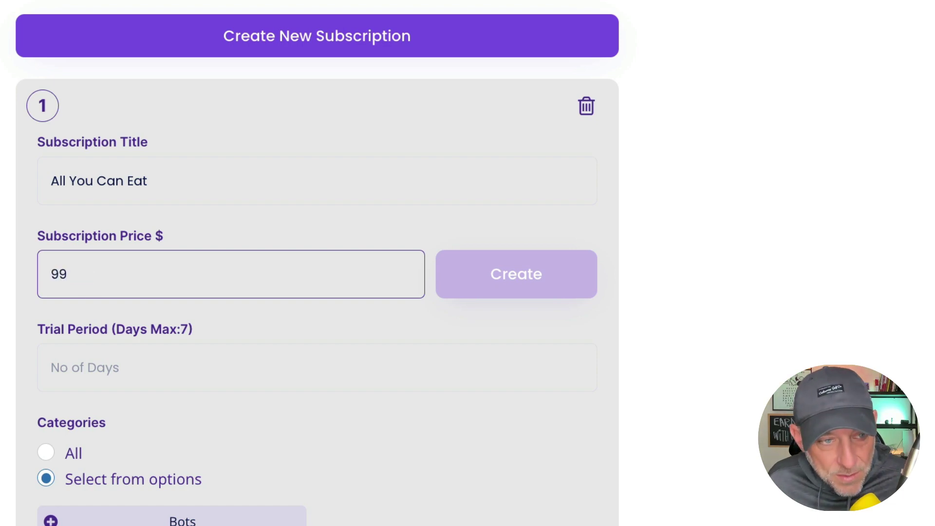
pyautogui.click(107, 354)
pyautogui.write('7')
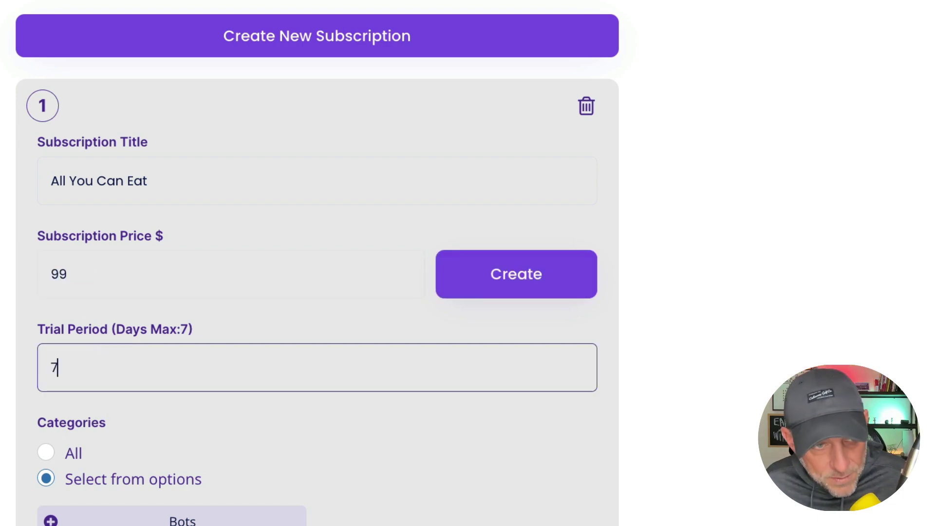
# - Give the subscription all categories, unlimited runs and unlimited spend, then create it
pyautogui.scroll(-5, 244, 369)
pyautogui.click(51, 241)
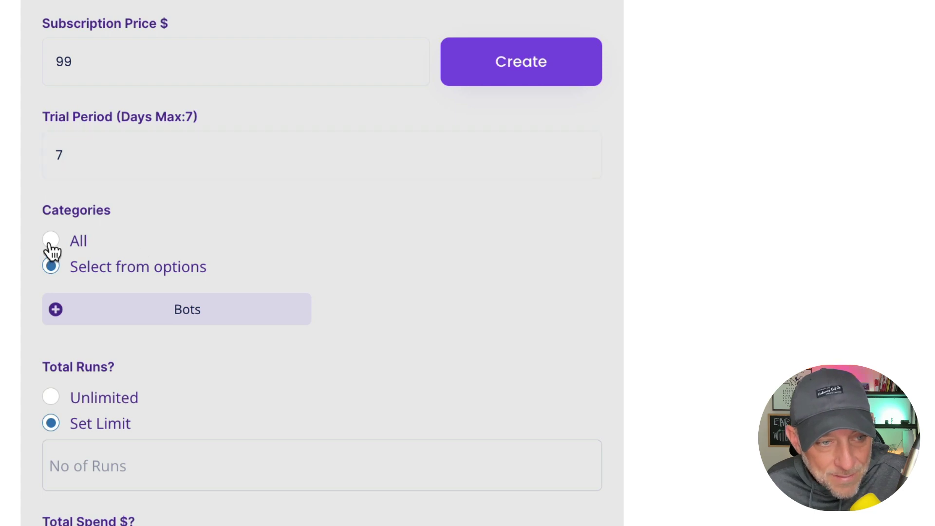
pyautogui.click(50, 339)
pyautogui.click(52, 437)
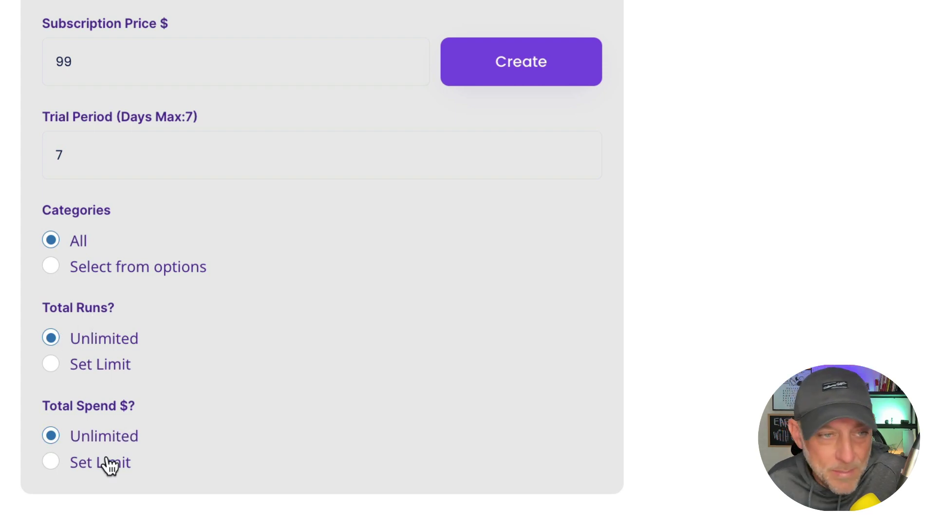
pyautogui.click(563, 74)
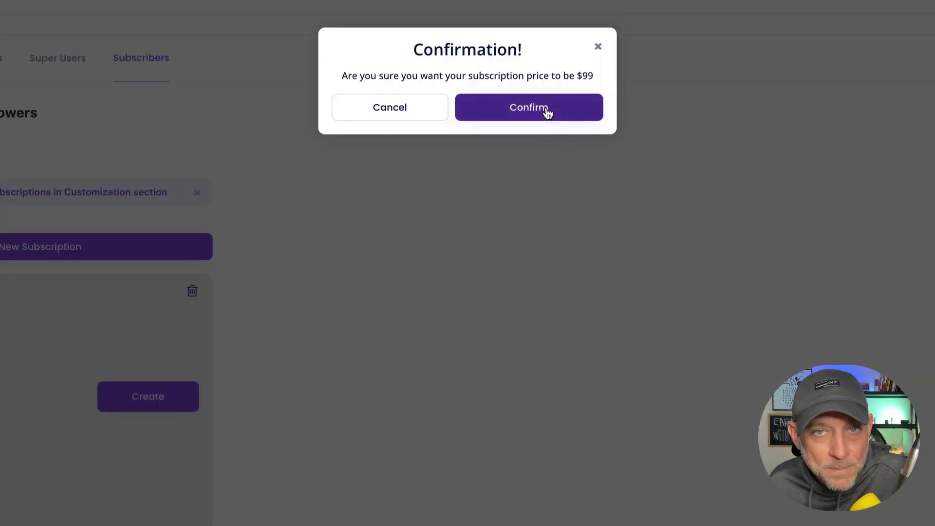
# - Confirm the $99 price so the All You Can Eat subscription goes live
pyautogui.click(548, 111)
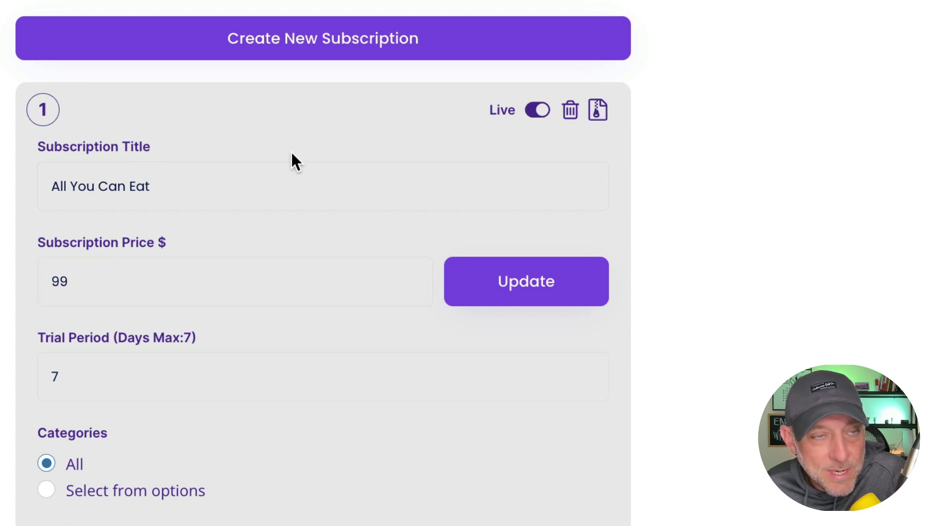
pyautogui.click(210, 279)
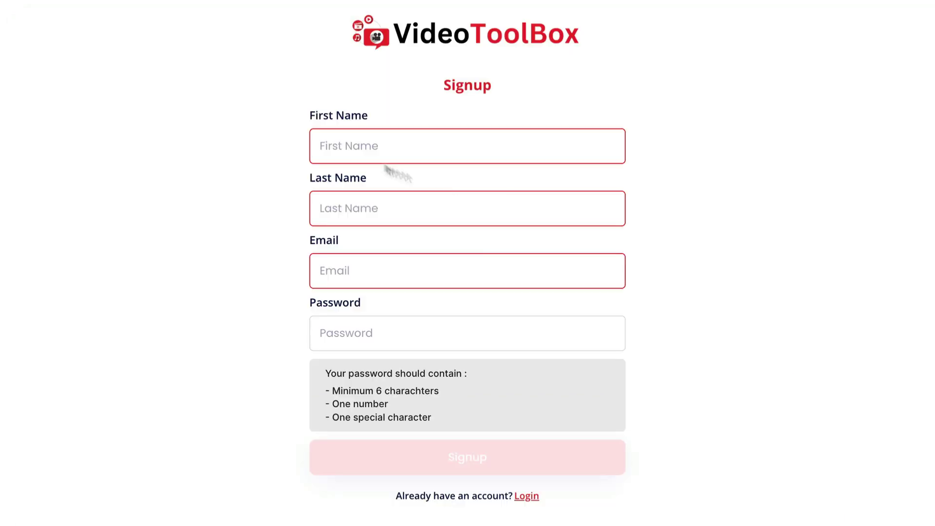
# - Sign up for a VideoToolBox account with a name and password
pyautogui.write('Keith')
pyautogui.click(424, 188)
pyautogui.write('••••••••••')
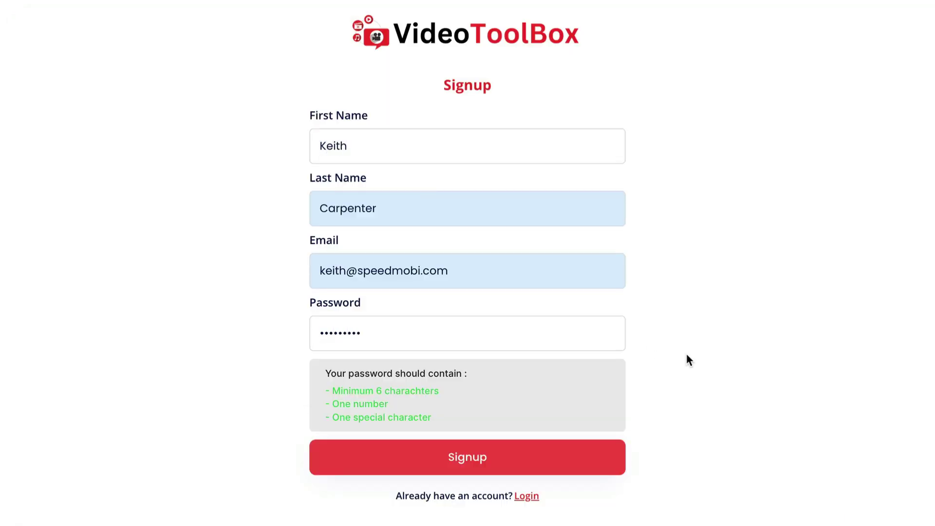
pyautogui.click(470, 460)
# - Verify the new account with the emailed code and view the pricing plans
pyautogui.click(408, 271)
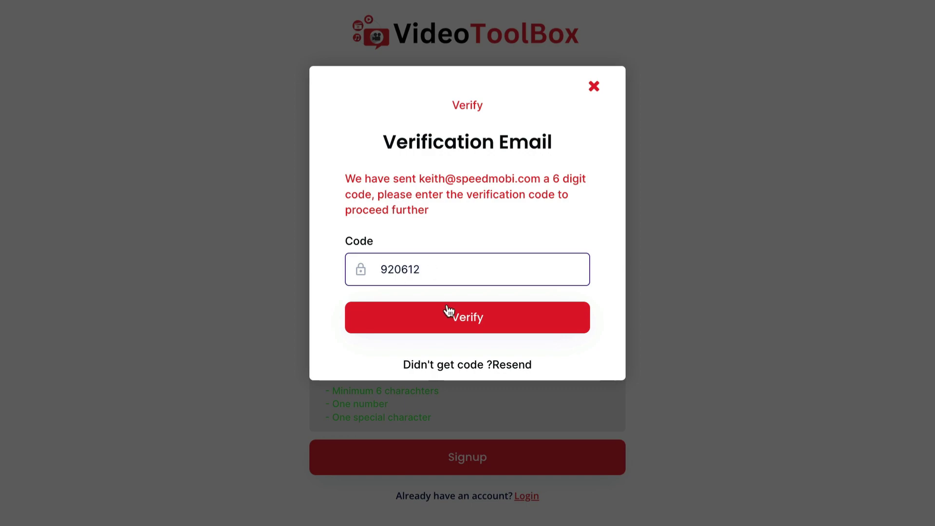
pyautogui.click(448, 312)
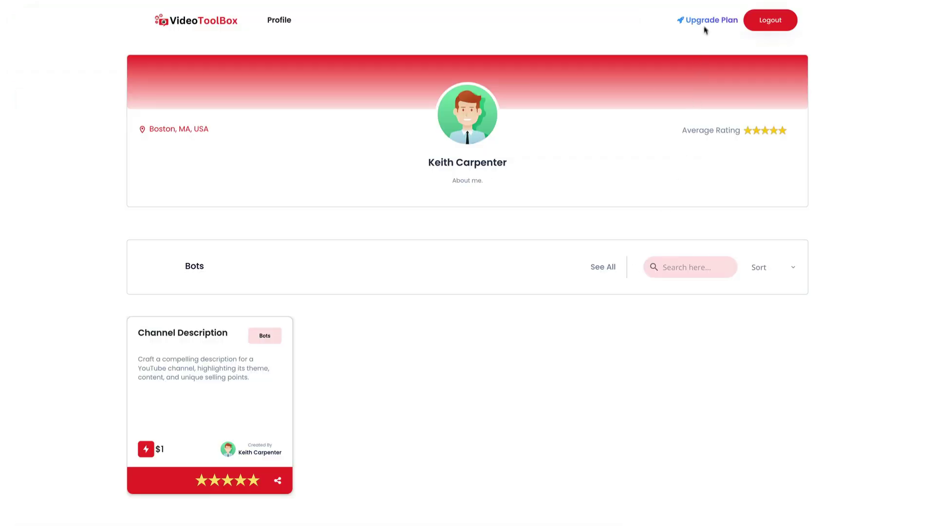
pyautogui.click(707, 20)
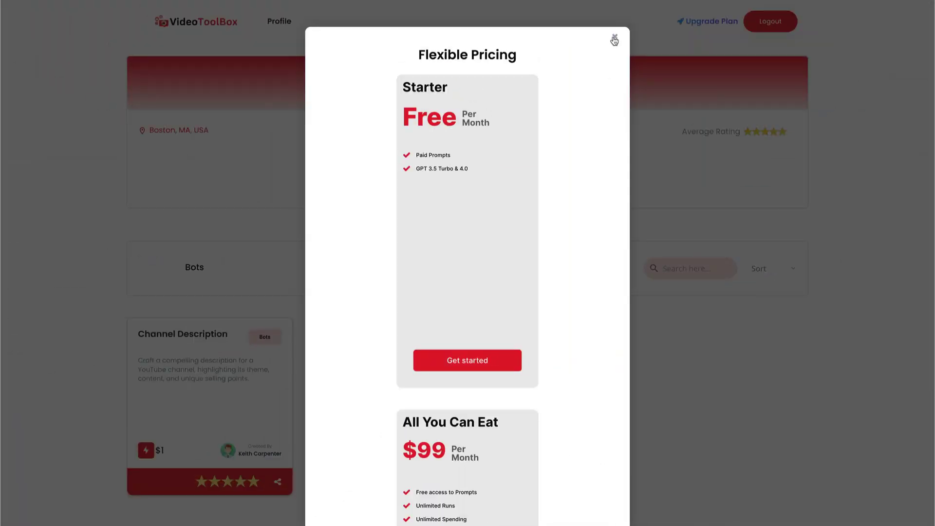
# - Close the pricing plans, open the Channel Description prompt and choose gpt 4 as its model
pyautogui.click(614, 39)
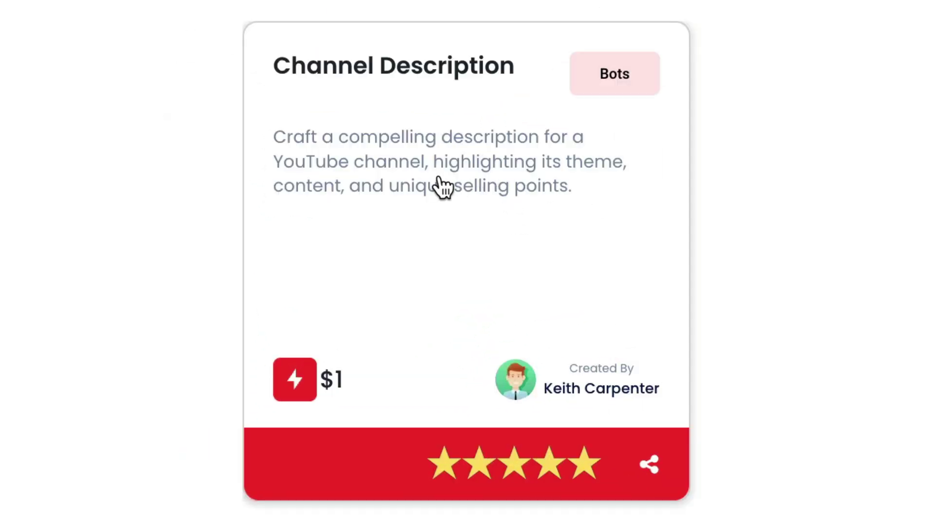
pyautogui.click(442, 188)
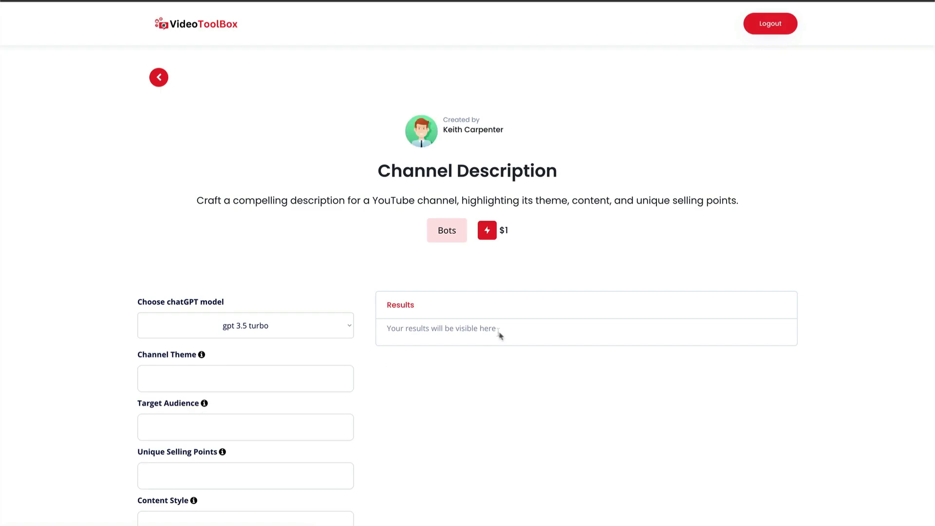
pyautogui.scroll(-2, 499, 335)
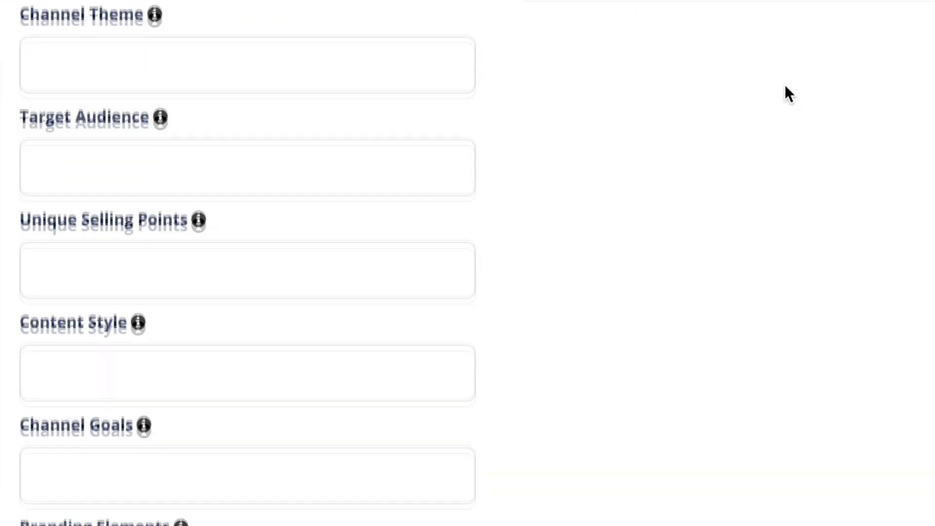
pyautogui.scroll(-10, 785, 87)
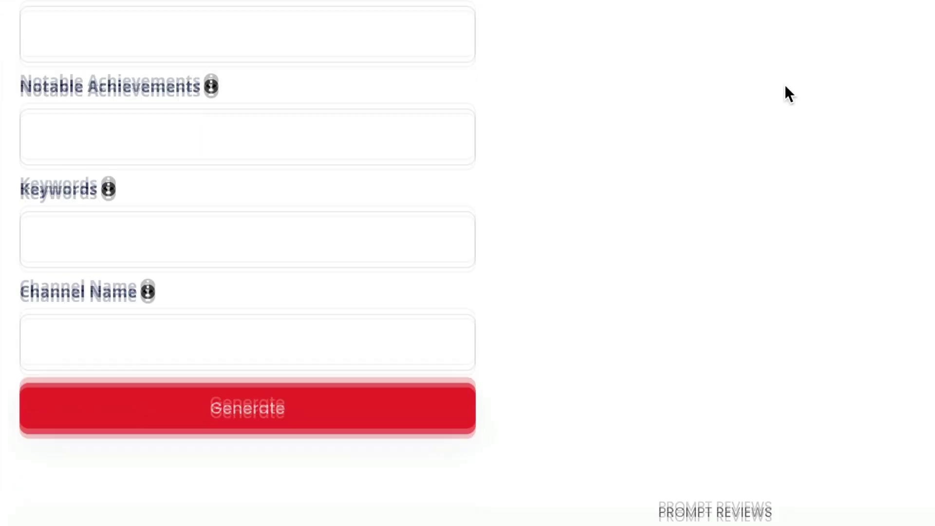
pyautogui.scroll(-3, 787, 88)
pyautogui.scroll(15, 787, 88)
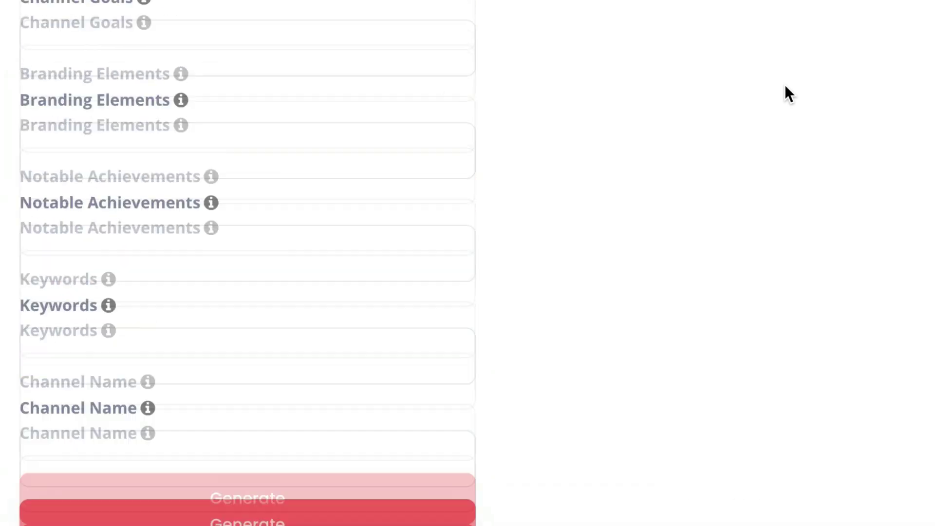
pyautogui.click(268, 157)
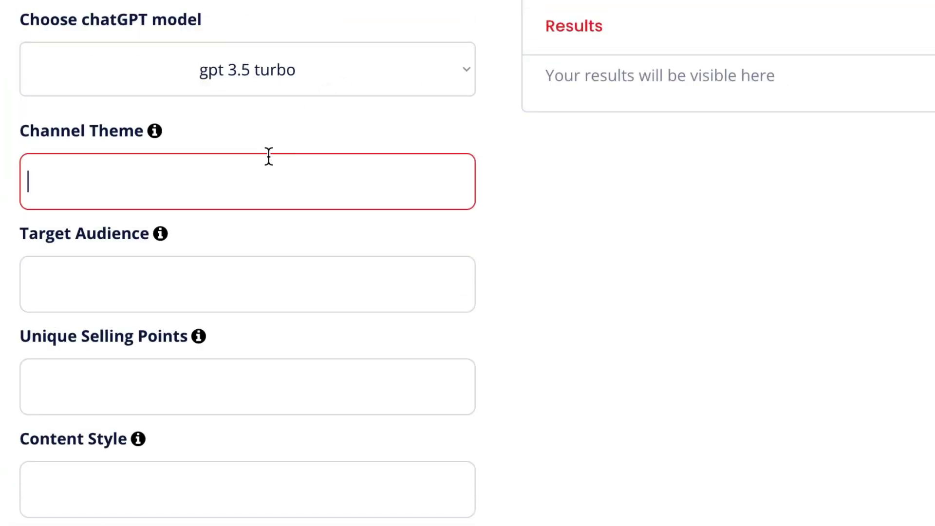
pyautogui.click(268, 78)
pyautogui.click(264, 100)
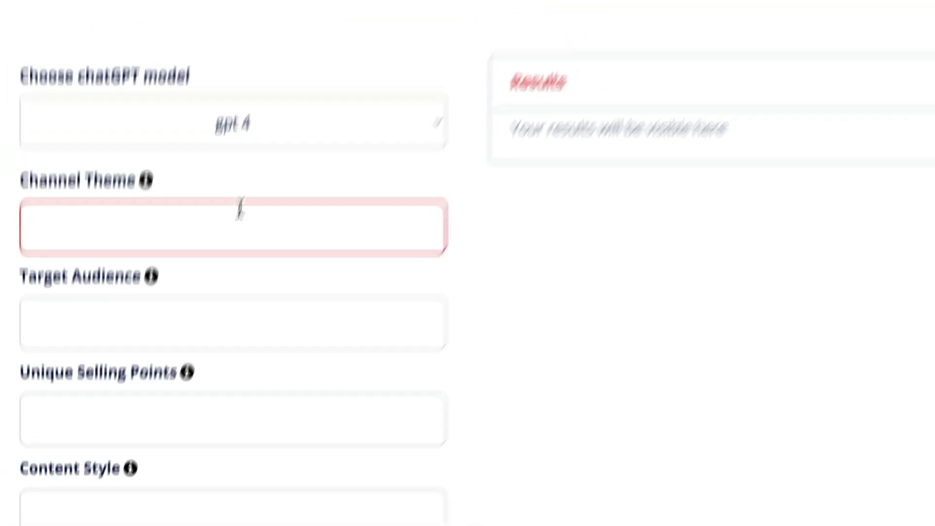